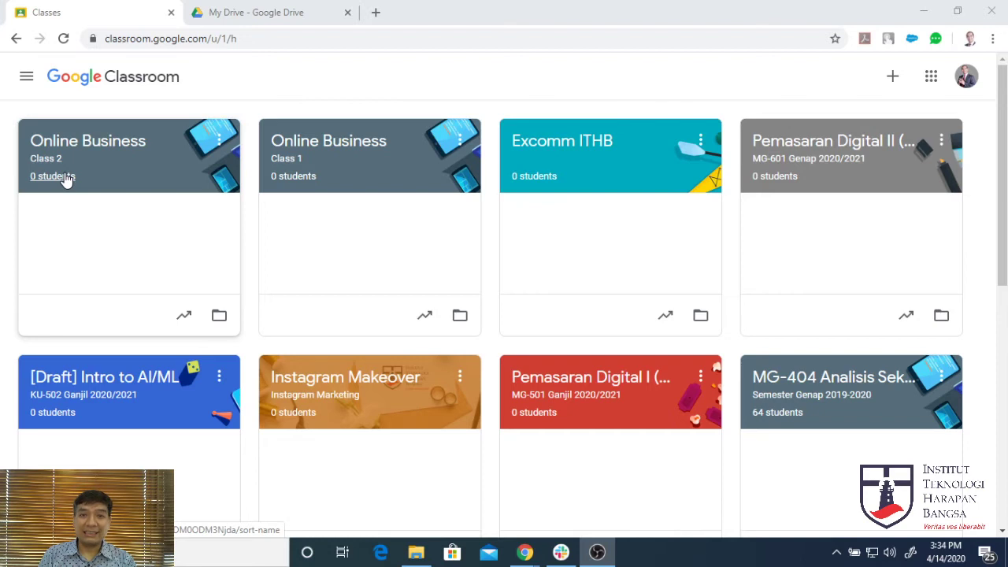
# - Switch to Google Drive and create a folder named "Quiz" in My Drive
pyautogui.click(256, 14)
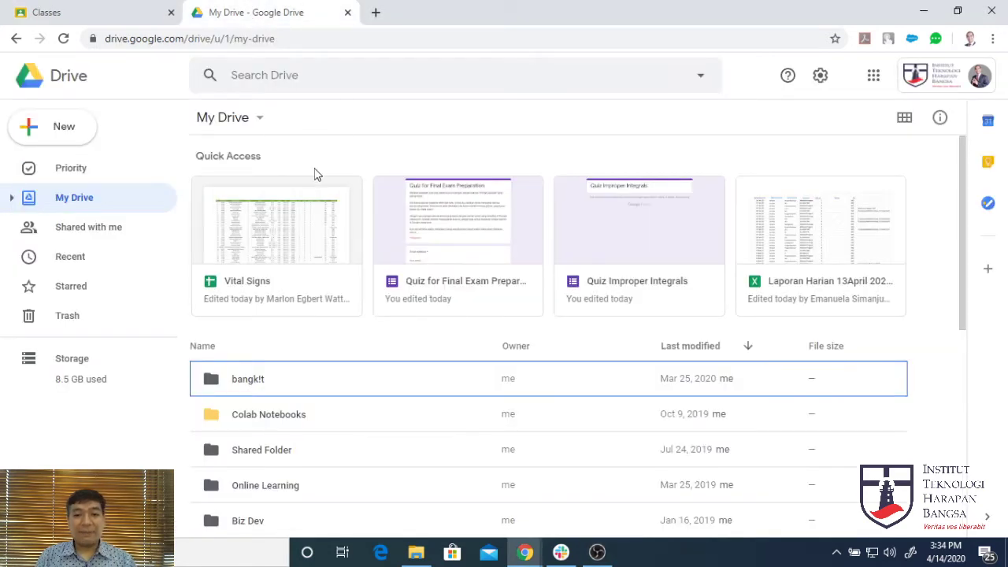
pyautogui.click(68, 135)
pyautogui.click(72, 135)
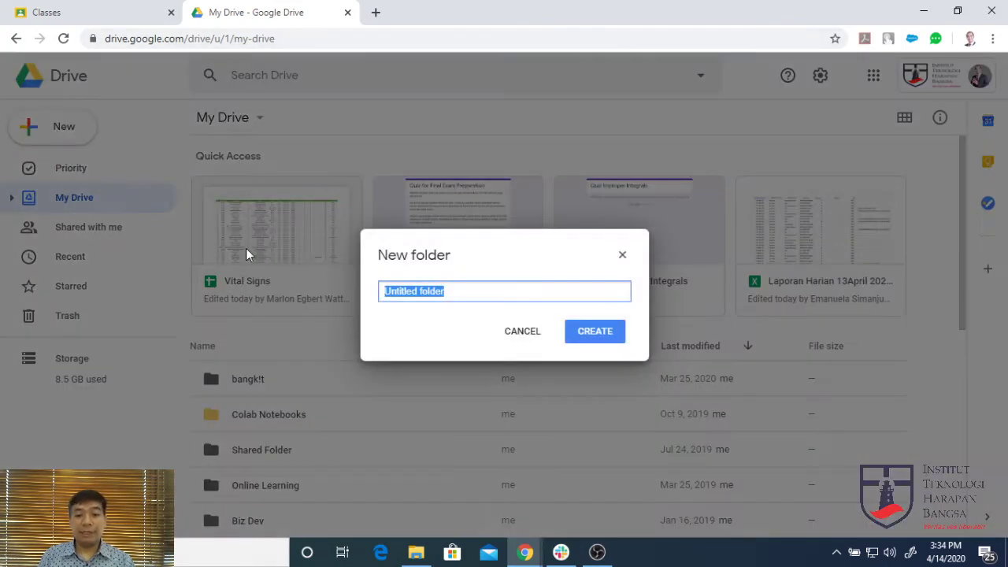
pyautogui.write('Quiz')
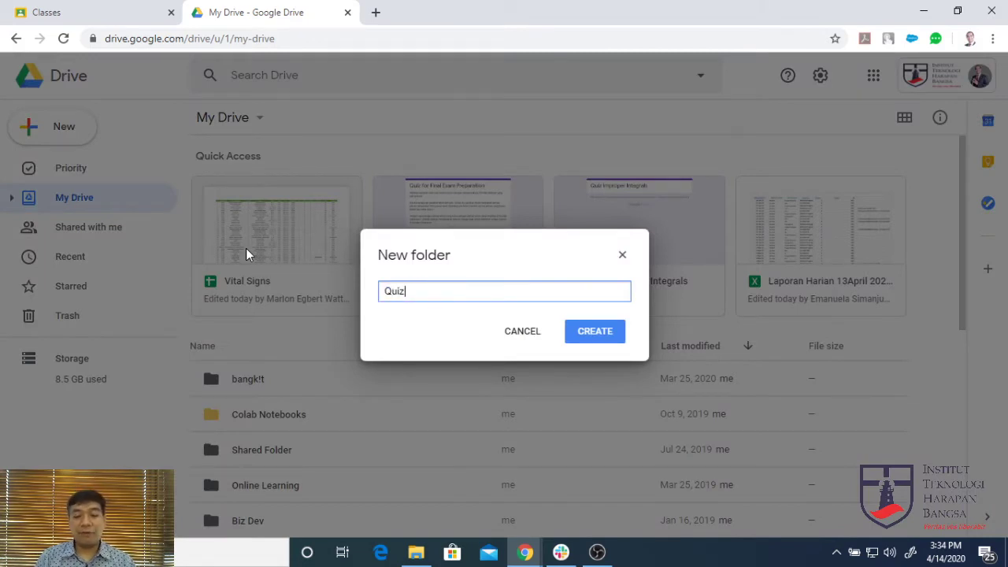
pyautogui.click(597, 332)
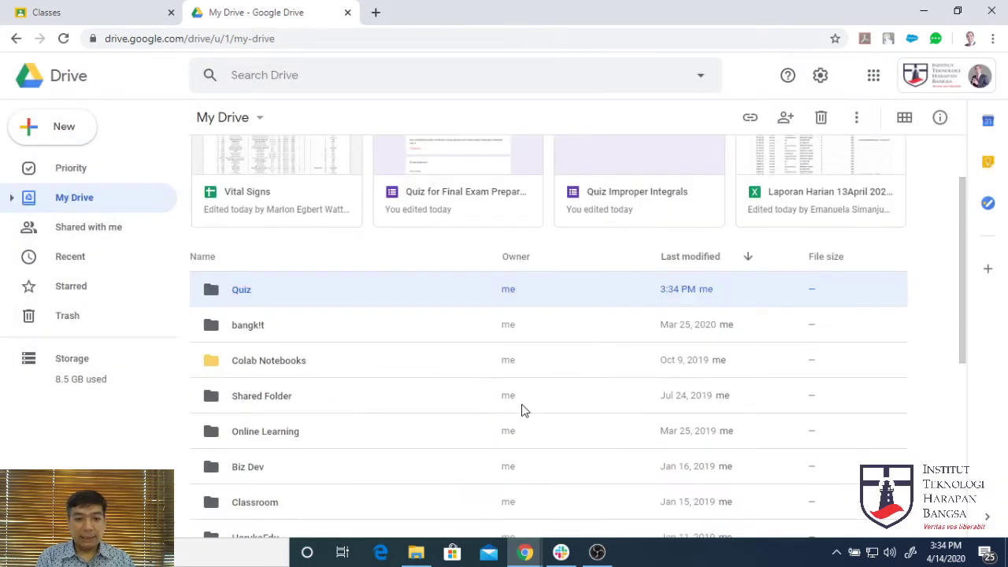
# - Create a Google Form inside the Quiz folder from the Blank Quiz template
pyautogui.doubleClick(242, 289)
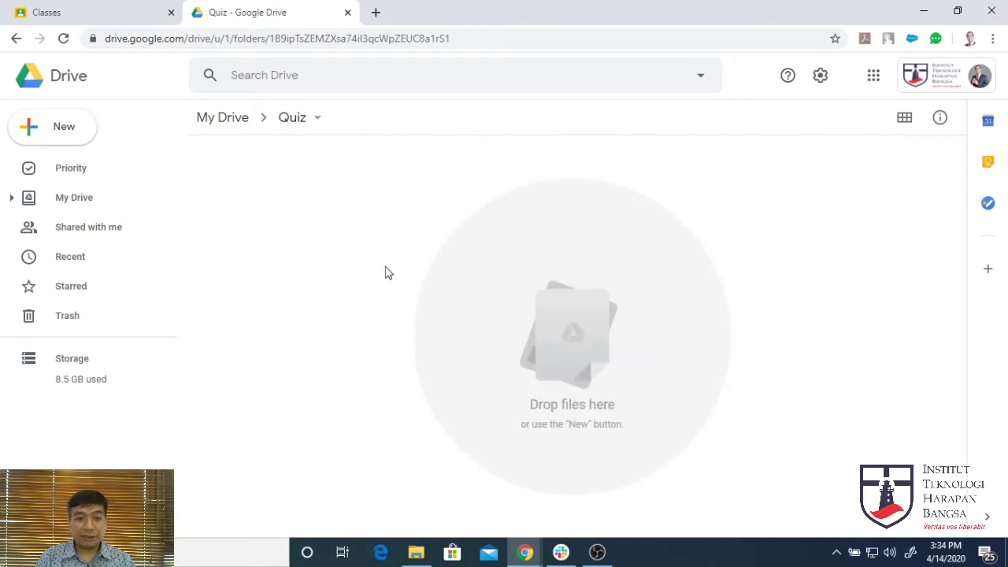
pyautogui.click(61, 125)
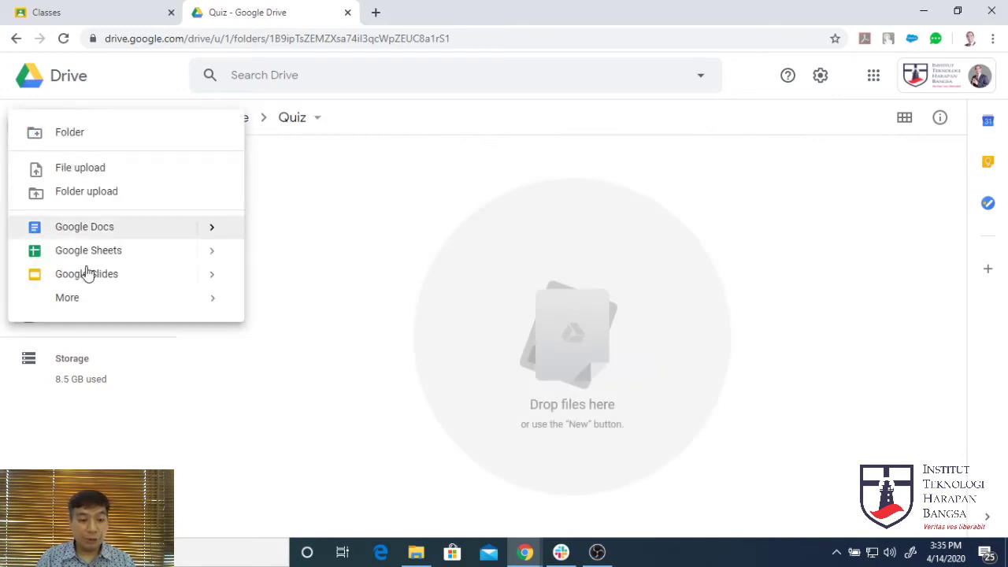
pyautogui.moveTo(218, 304)
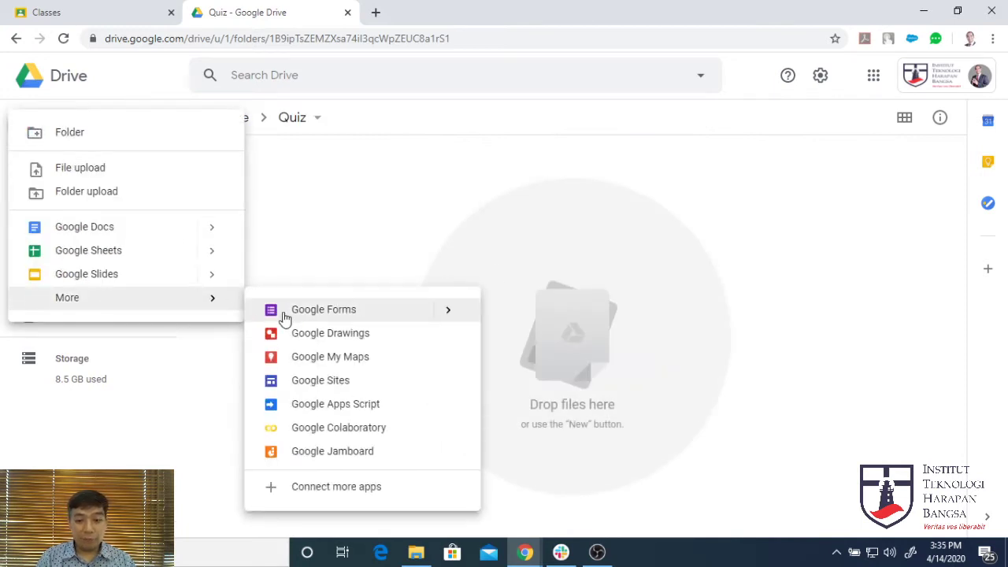
pyautogui.moveTo(445, 323)
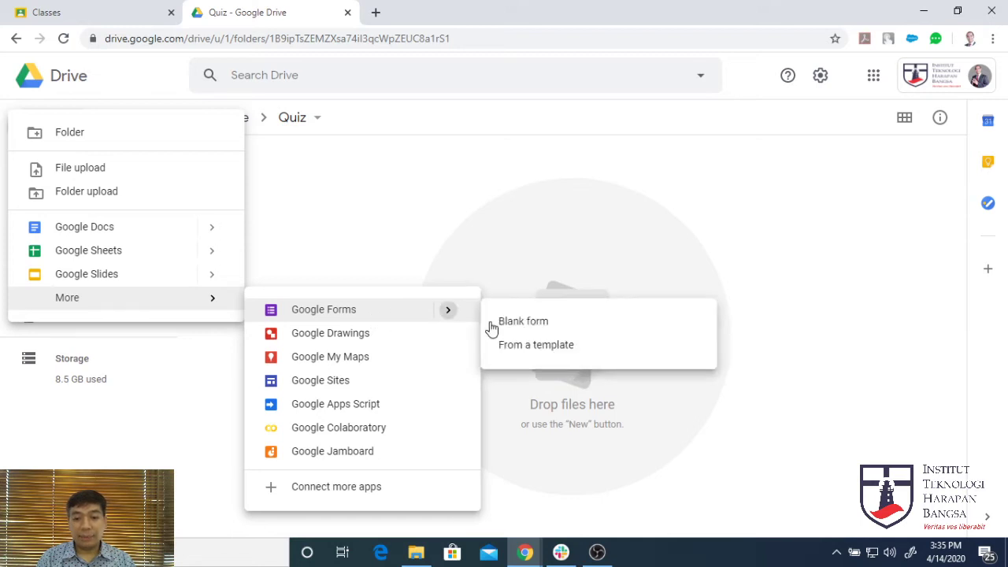
pyautogui.click(520, 347)
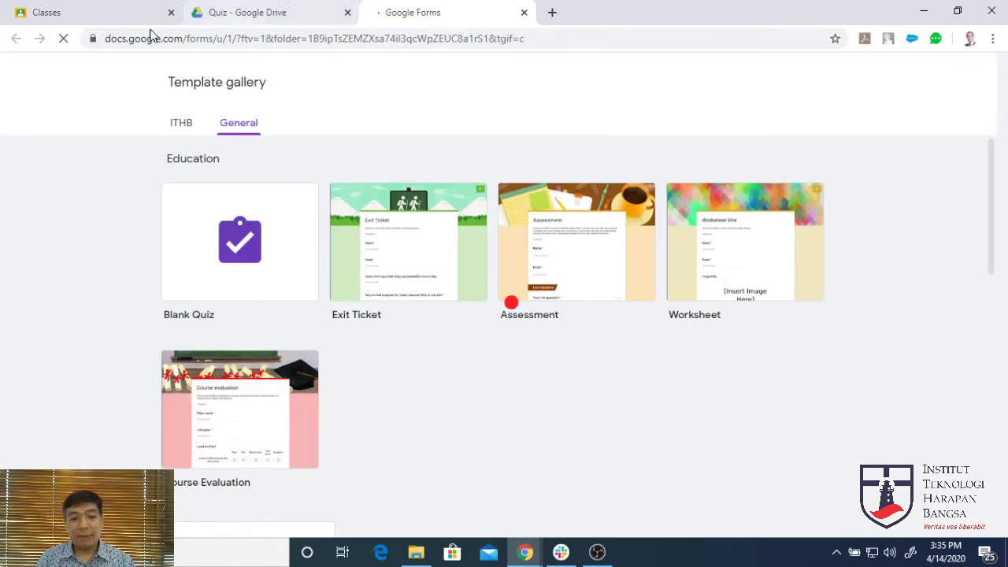
pyautogui.click(228, 263)
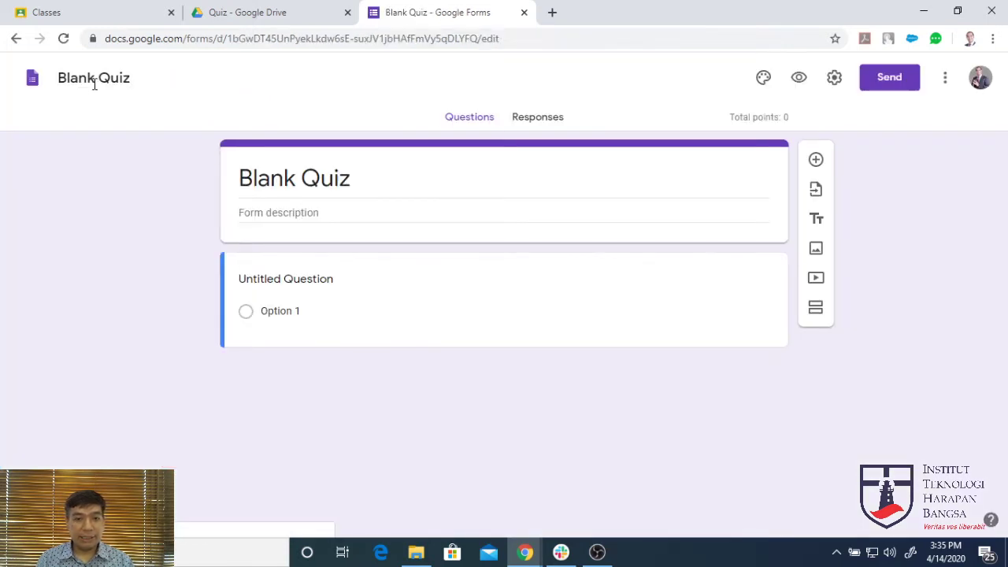
# - Set both the form's file name and its title to "Quiz OLB 1"
pyautogui.click(95, 82)
pyautogui.write('Q')
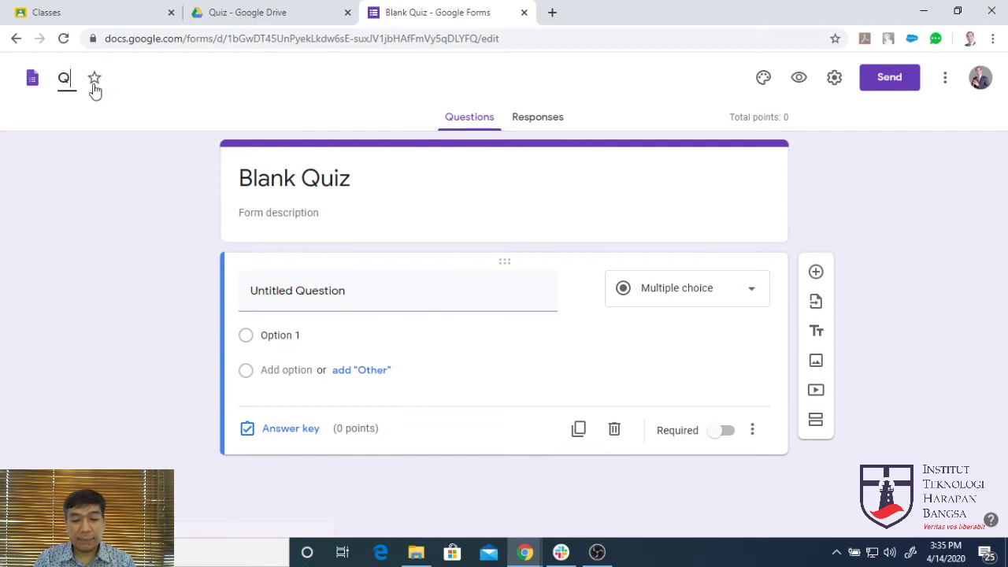
pyautogui.write('uiz OLB 1')
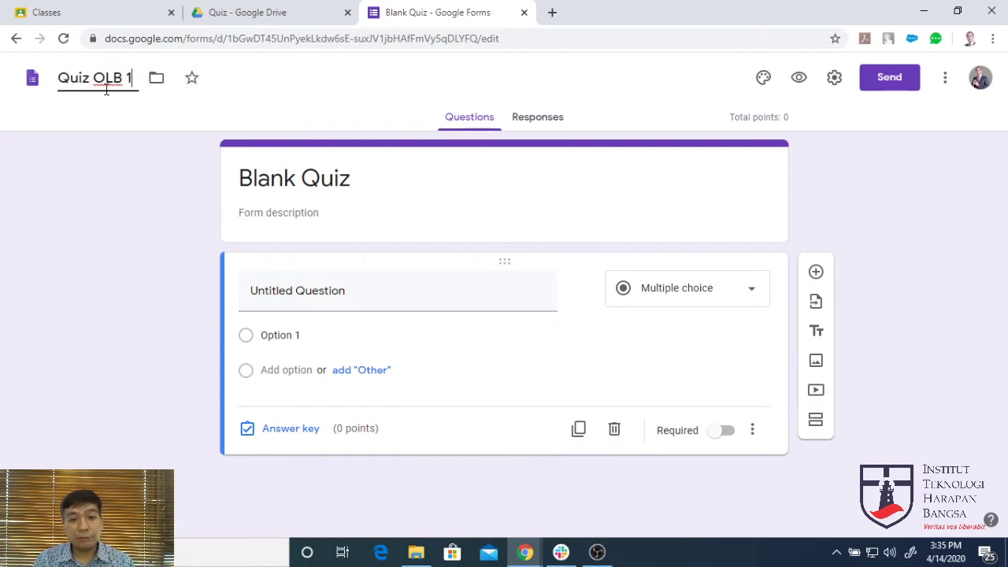
pyautogui.click(349, 178)
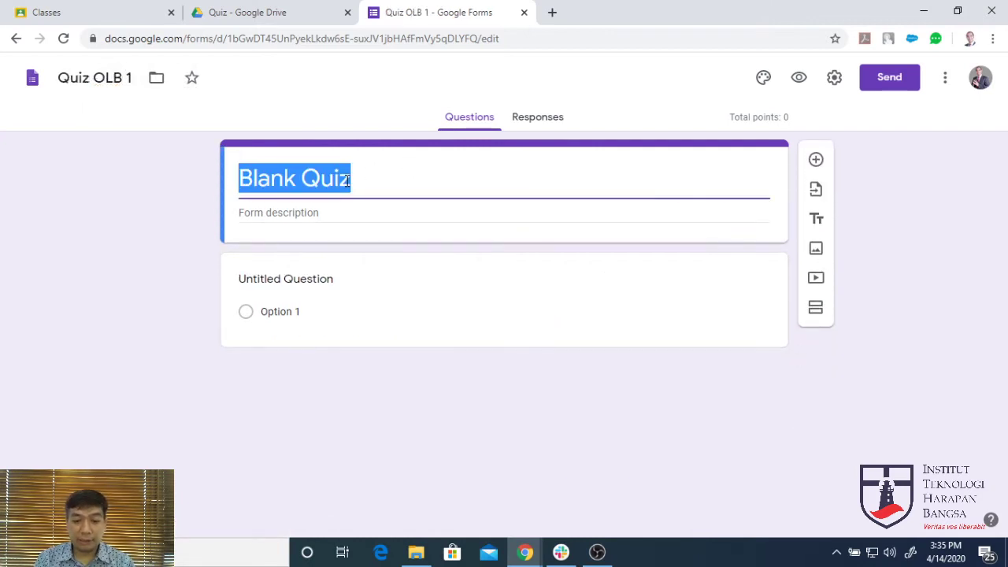
pyautogui.write('Quiz o')
pyautogui.press('BackSpace')
pyautogui.write('OLB 1')
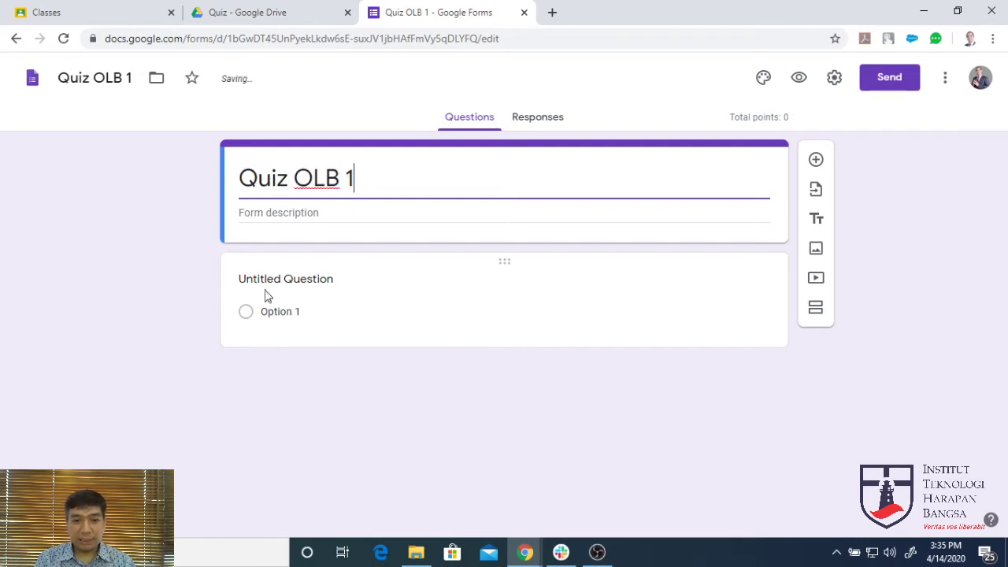
# - Set the first question's text to "Berapakah minimum budget harian untuk memasang iklan di FB?"
pyautogui.click(263, 286)
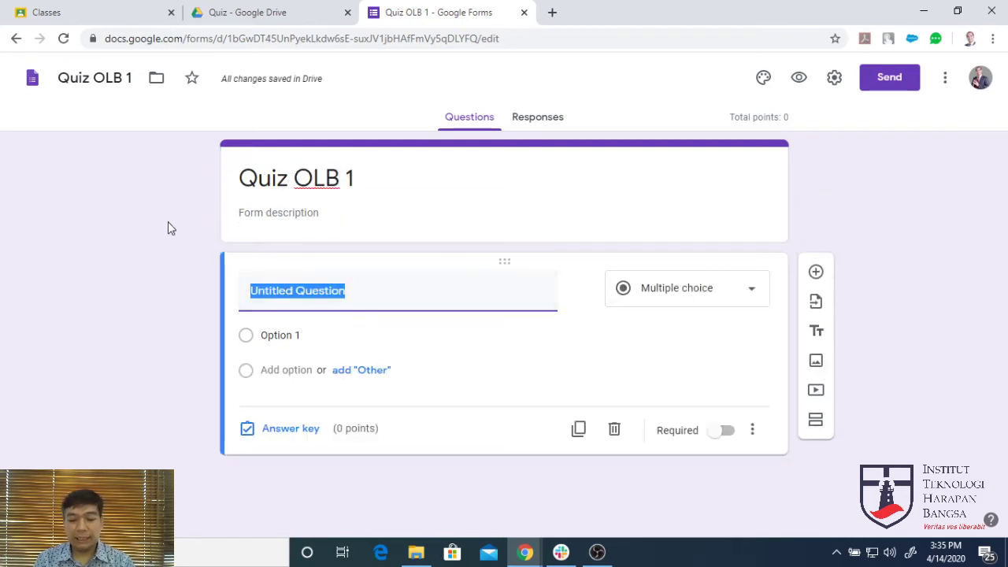
pyautogui.write('Berapakan')
pyautogui.press('BackSpace')
pyautogui.write('h minimum budget harian untuk memasang iklan di FB?')
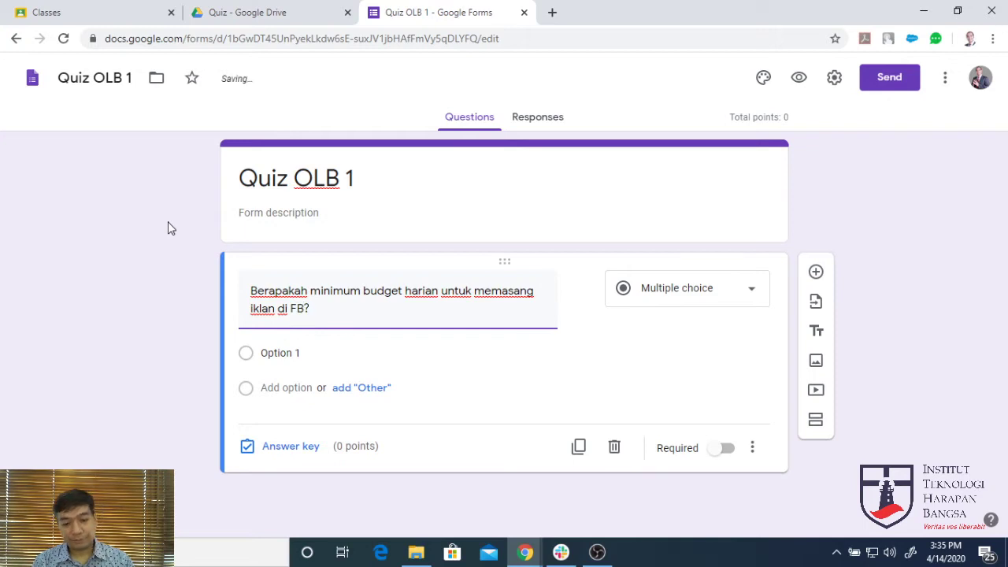
# - Give the first question three answer options: "$1", "10$" and "$100"
pyautogui.click(264, 356)
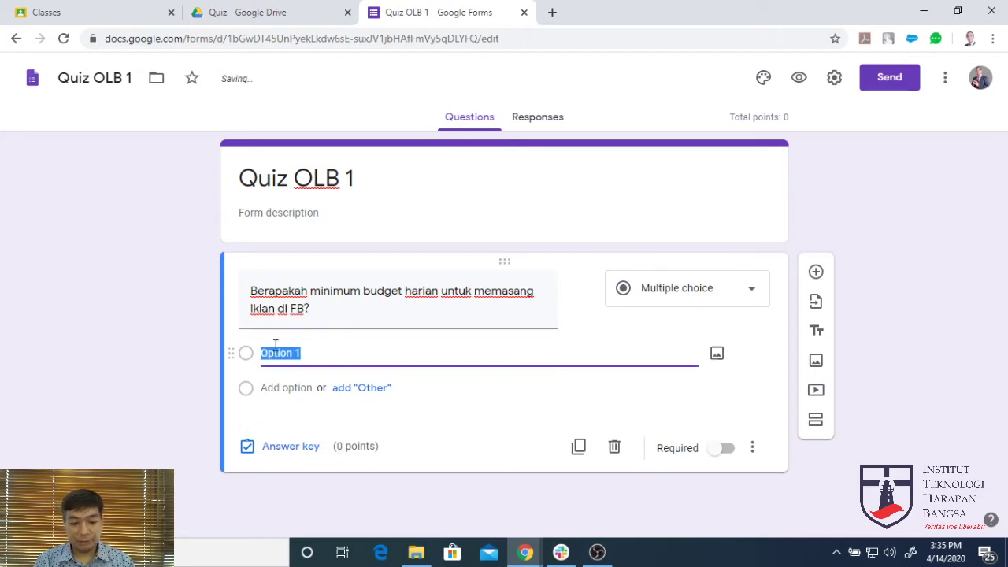
pyautogui.write('$1')
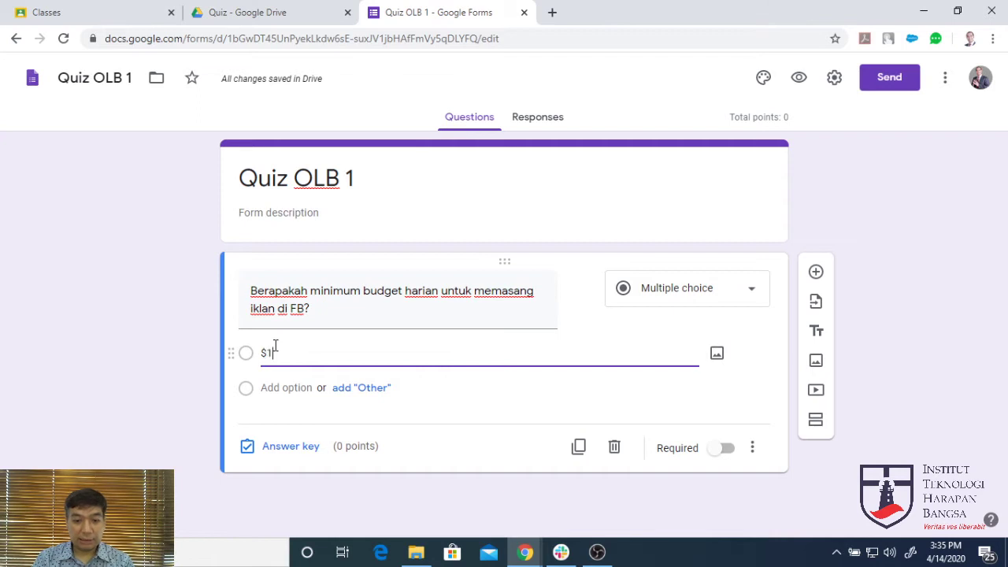
pyautogui.click(265, 390)
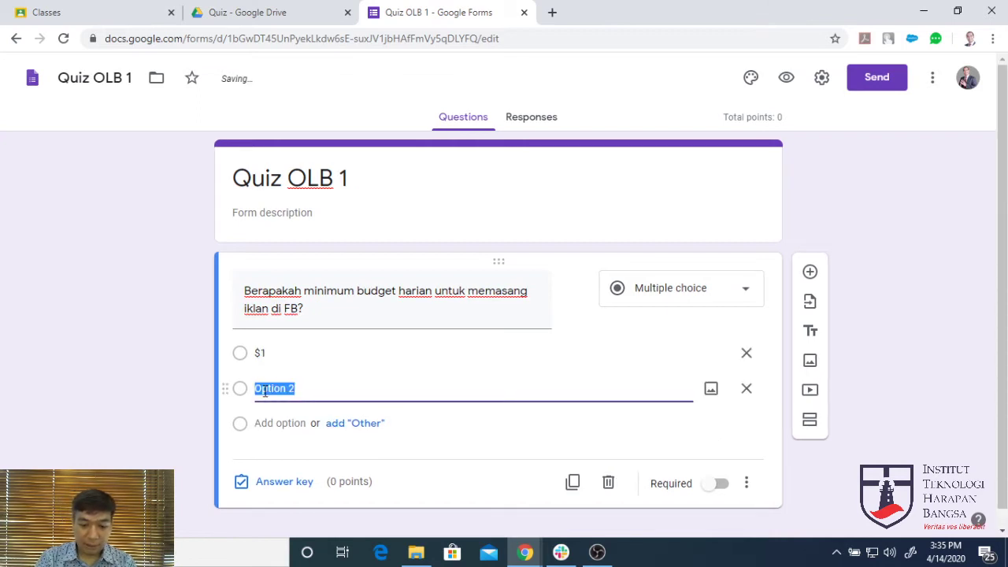
pyautogui.write('10$')
pyautogui.click(268, 422)
pyautogui.write('100')
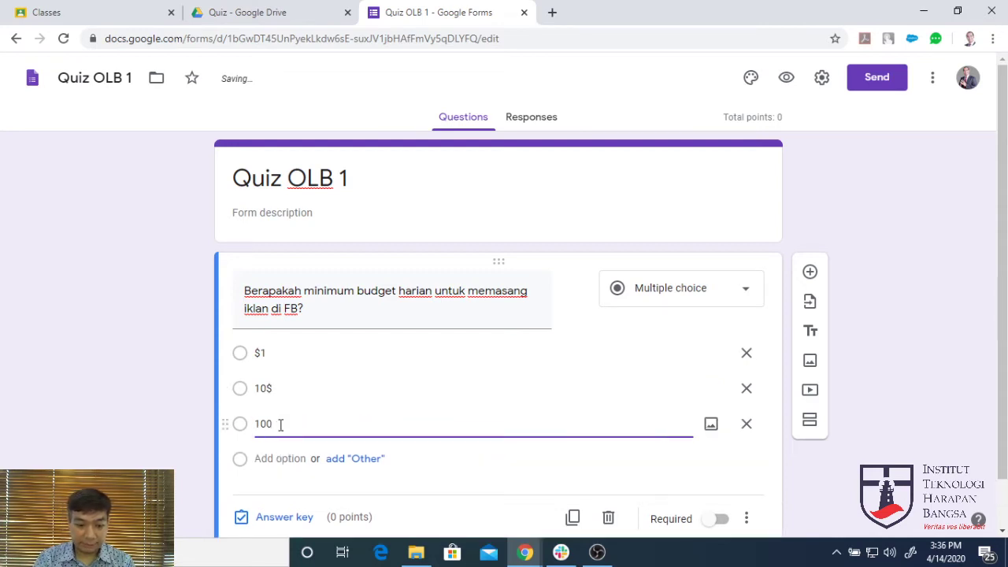
pyautogui.write('$')
# - Rewrite the first question's second option as "$10" with the dollar sign in front
pyautogui.click(267, 388)
pyautogui.press('Right')
pyautogui.press('BackSpace')
pyautogui.press('Left')
pyautogui.press('Left')
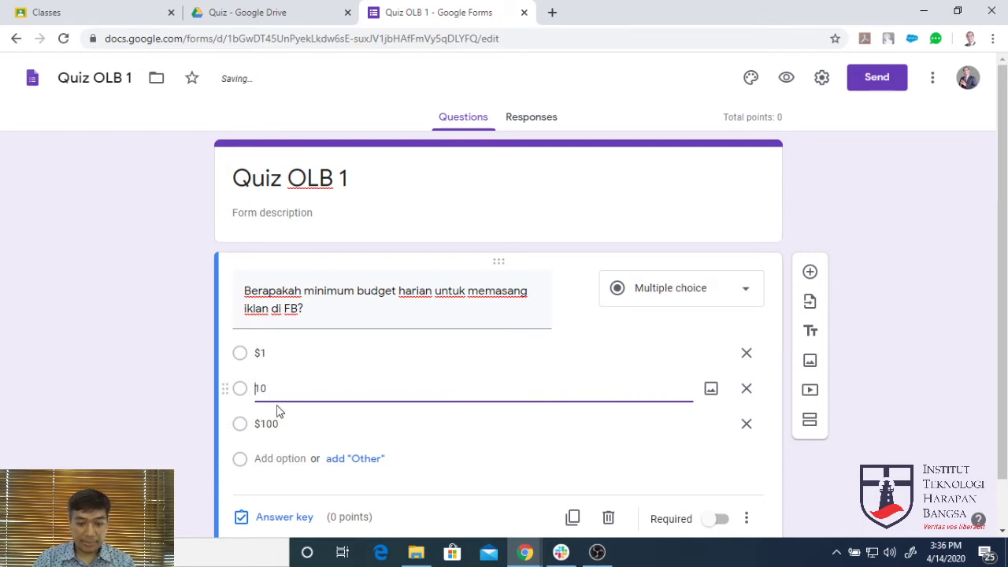
pyautogui.write('$')
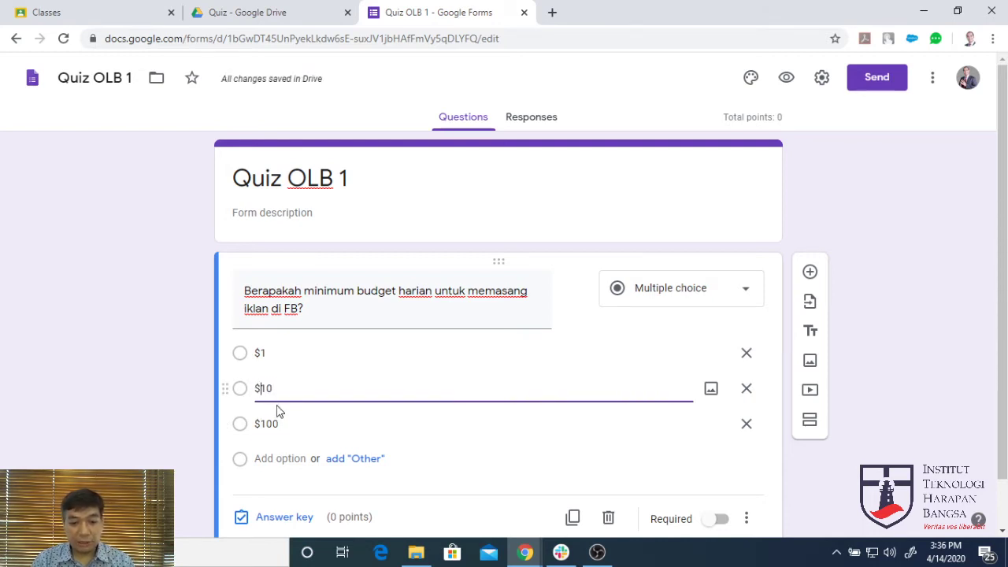
# - Set the first question's answer key to $1 as the correct answer, worth 50 points
pyautogui.click(276, 513)
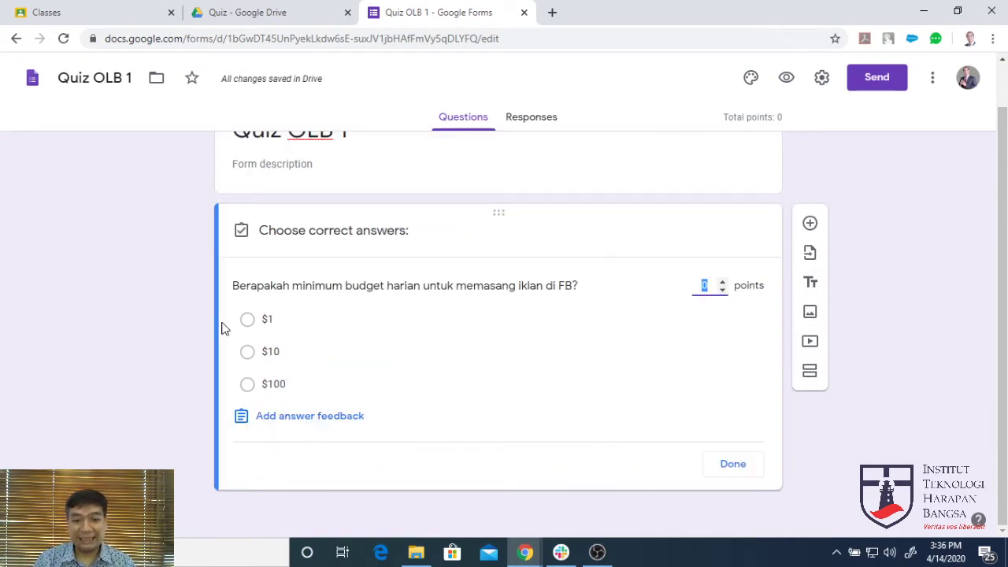
pyautogui.click(247, 319)
pyautogui.click(704, 287)
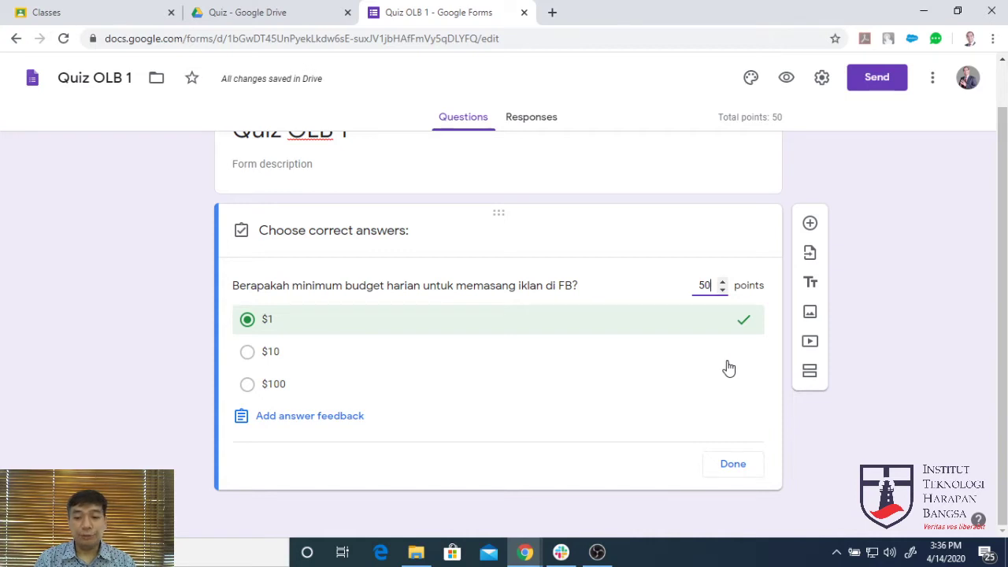
pyautogui.click(724, 466)
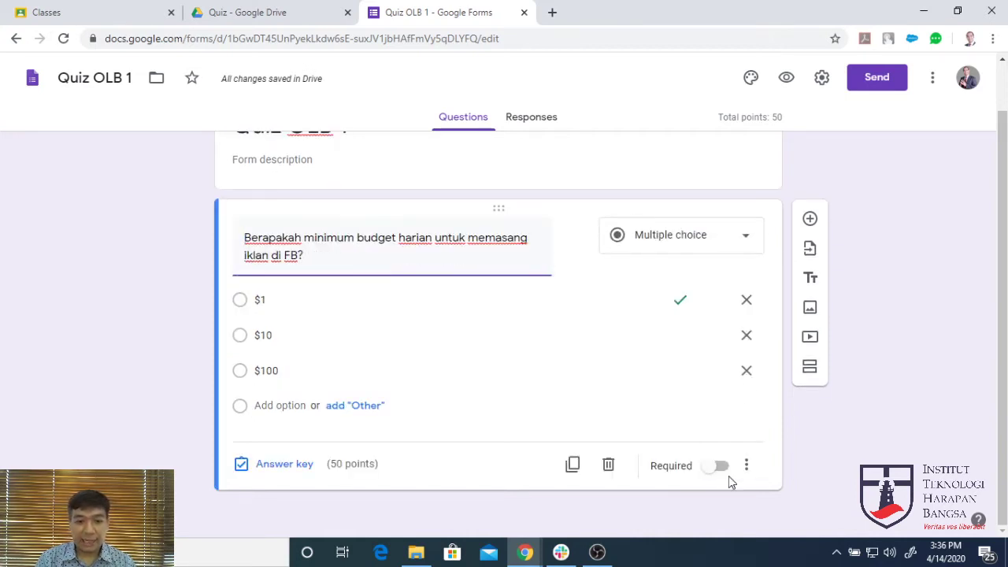
# - Add a second multiple-choice question reading "Apakah yang akan kita dapat dengan memasang iklan $1/hari di FB?"
pyautogui.click(809, 219)
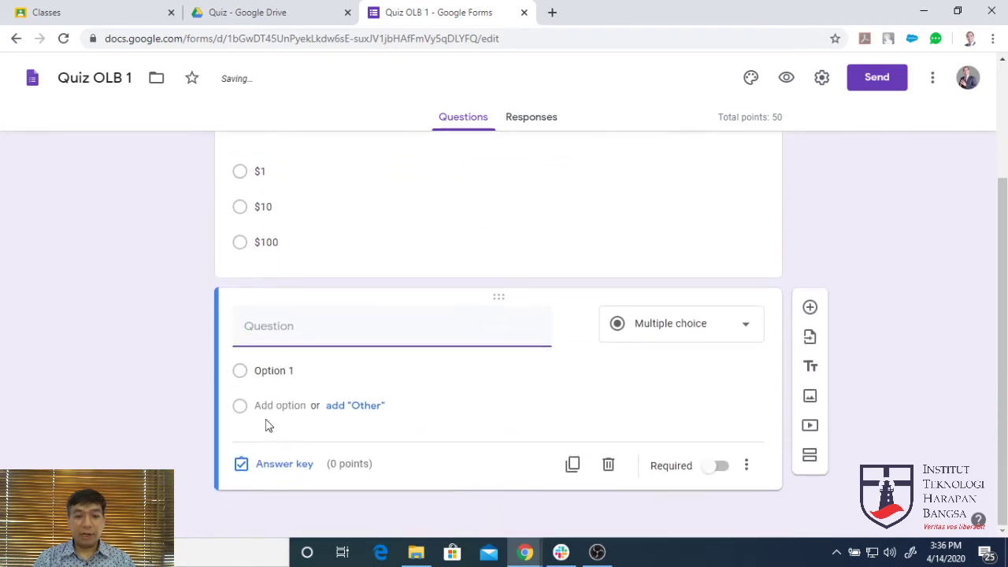
pyautogui.write('Apakah yang akan kita dapat dengan memasang iklan')
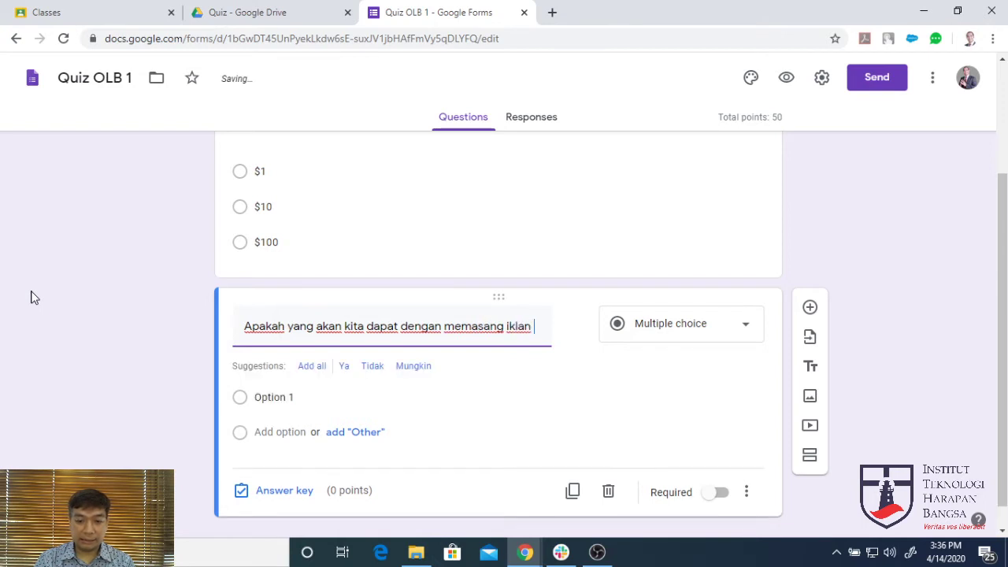
pyautogui.write(' $')
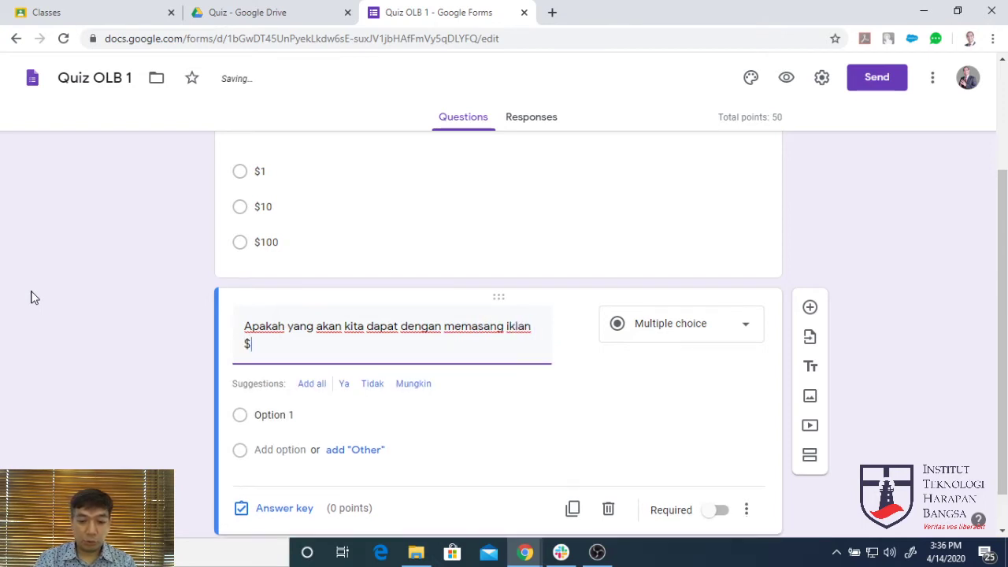
pyautogui.write('1/hari di FB?')
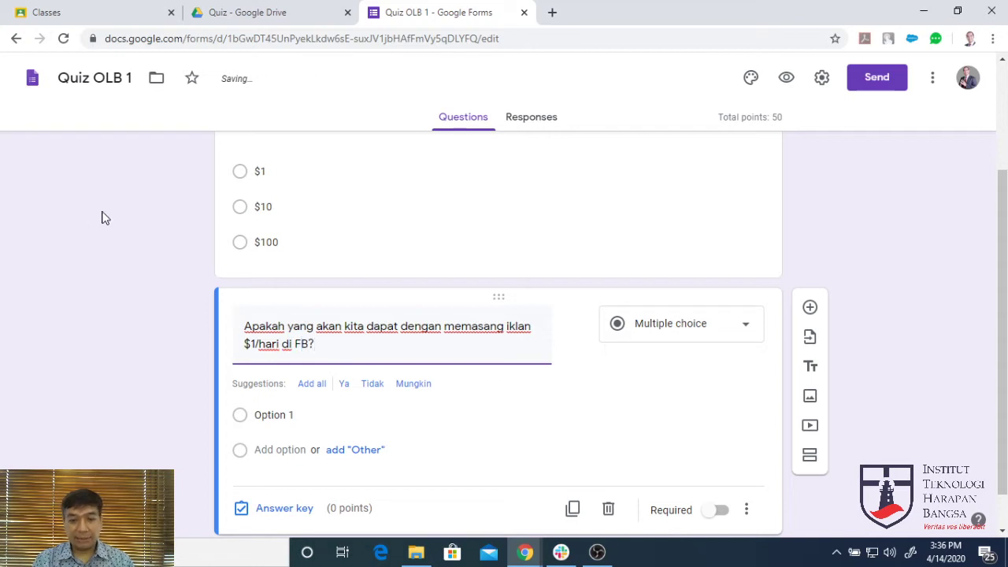
# - Enter "4 website visits" and "2 page likes" as the second question's first two answer options
pyautogui.scroll(3, 314, 213)
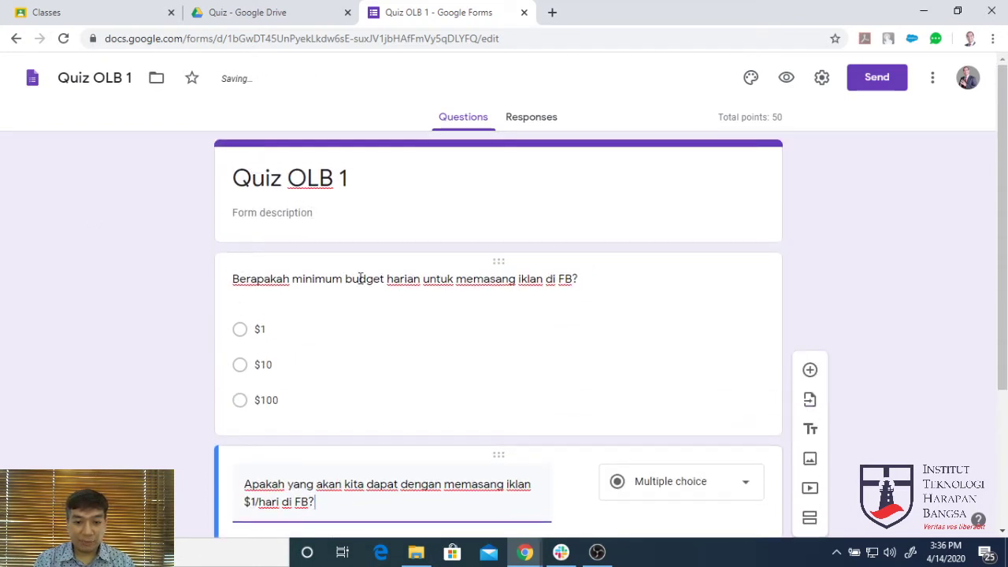
pyautogui.scroll(-3, 355, 313)
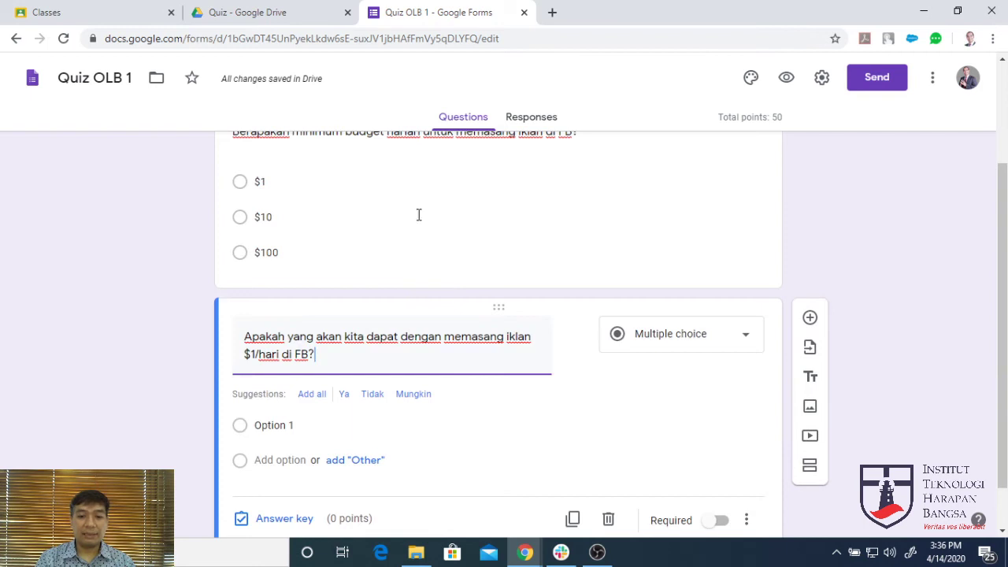
pyautogui.scroll(1, 433, 211)
pyautogui.scroll(-1, 282, 421)
pyautogui.scroll(-1, 281, 421)
pyautogui.click(274, 372)
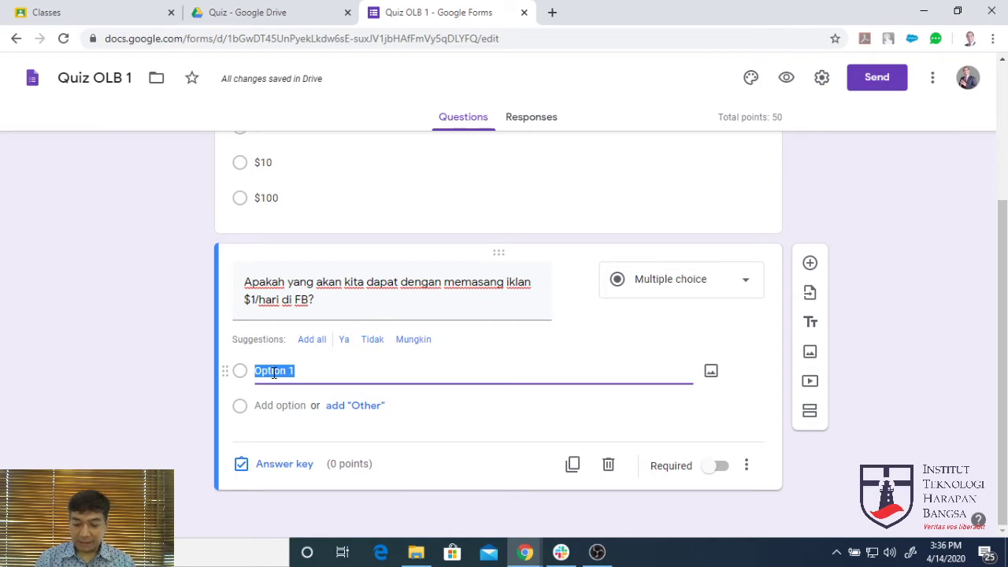
pyautogui.write('4 website visits')
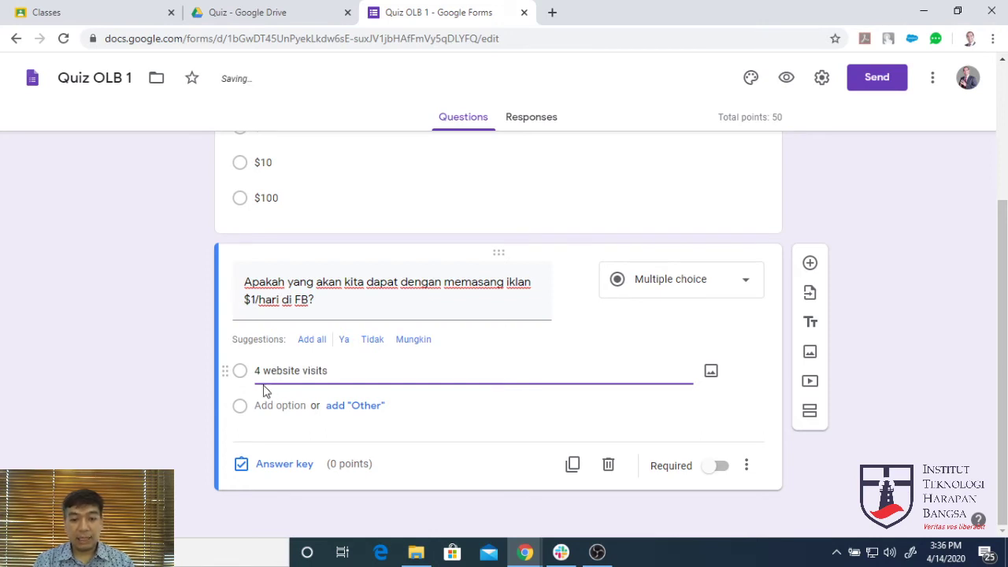
pyautogui.click(279, 406)
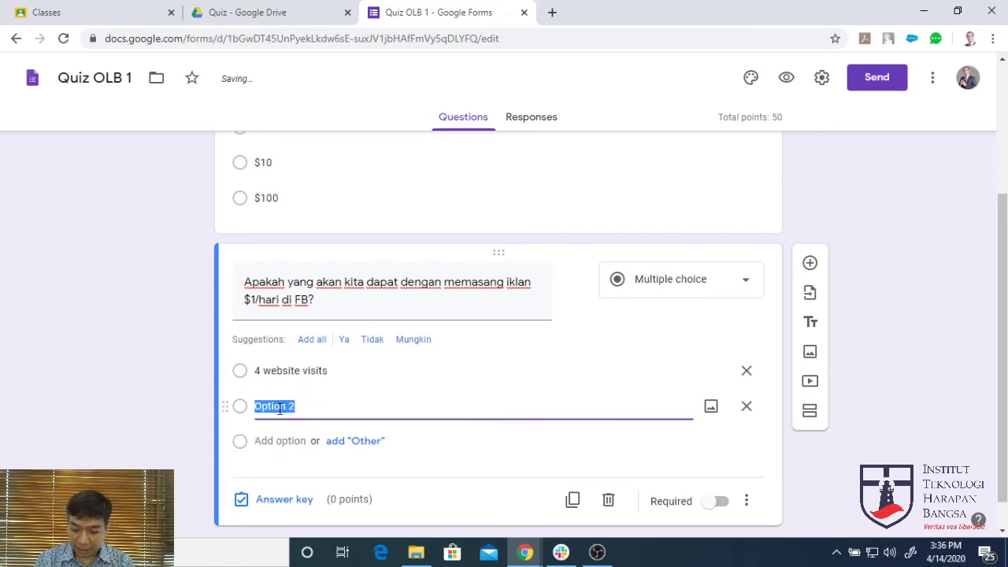
pyautogui.write('2 page likes')
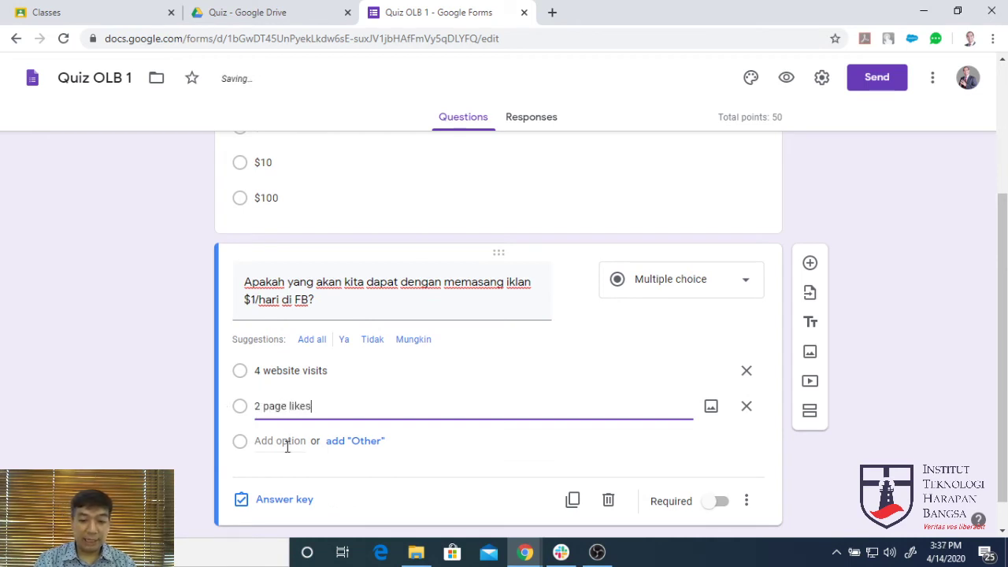
# - Add "11 engagements", "117 impressions" and "tidak ada jawaban yang benar" as the second question's remaining answer options
pyautogui.click(286, 441)
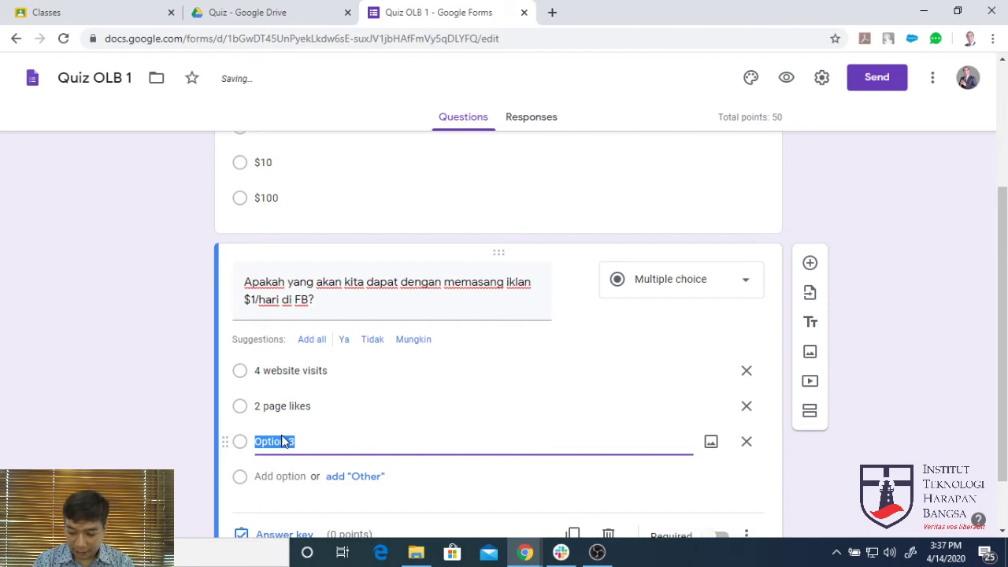
pyautogui.write('11 engagements')
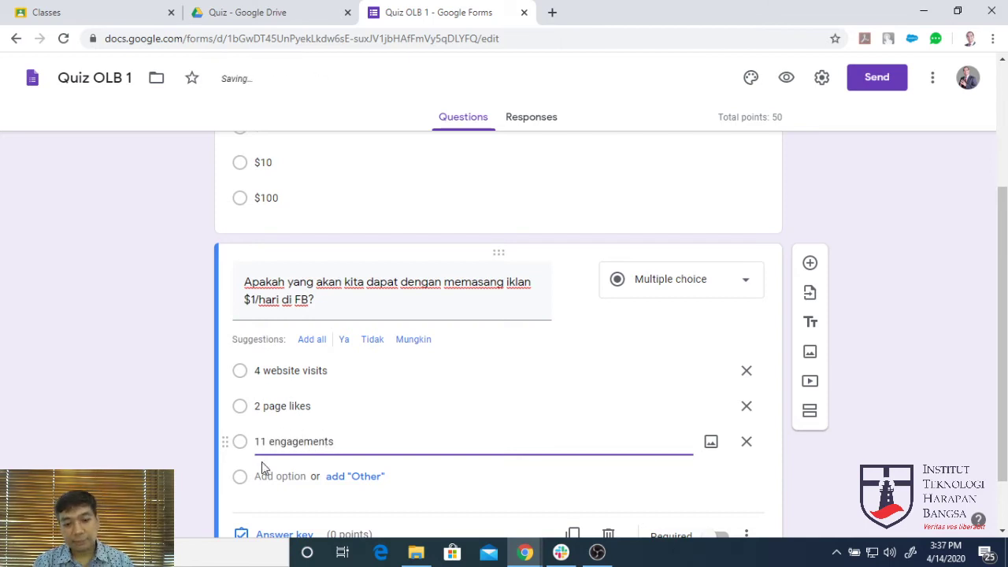
pyautogui.click(267, 477)
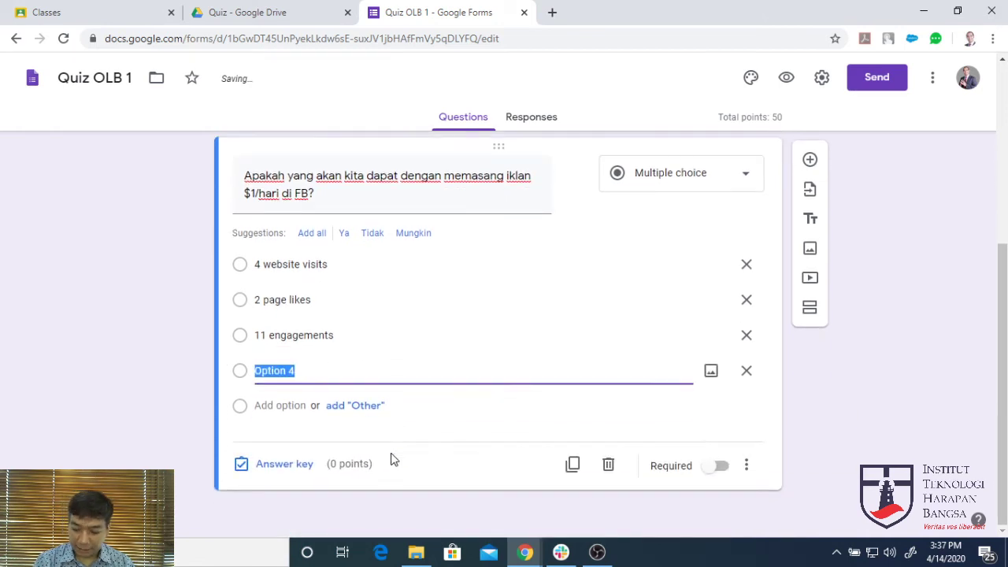
pyautogui.write('117 impress')
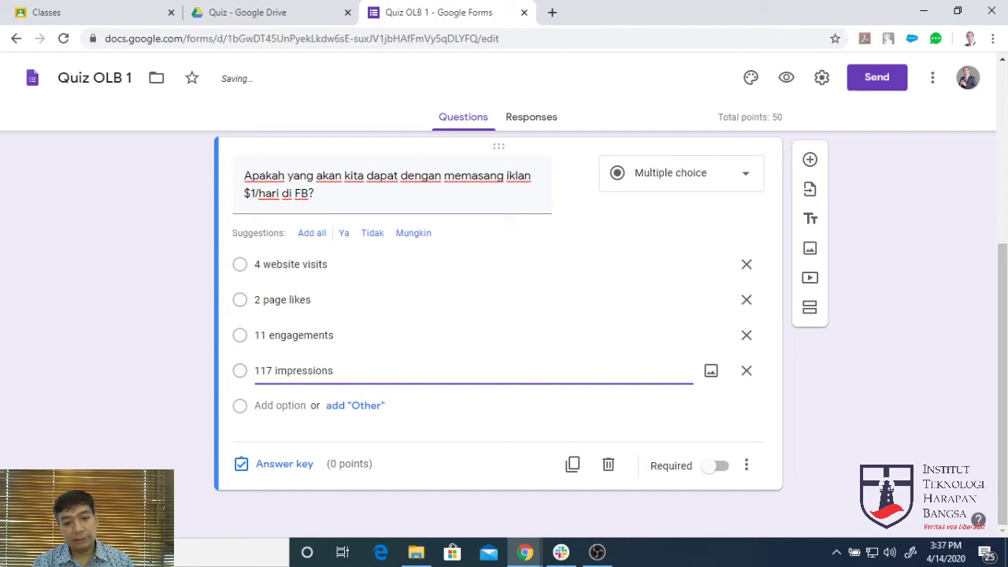
pyautogui.click(265, 405)
pyautogui.write('tidak ada jawaban yang b')
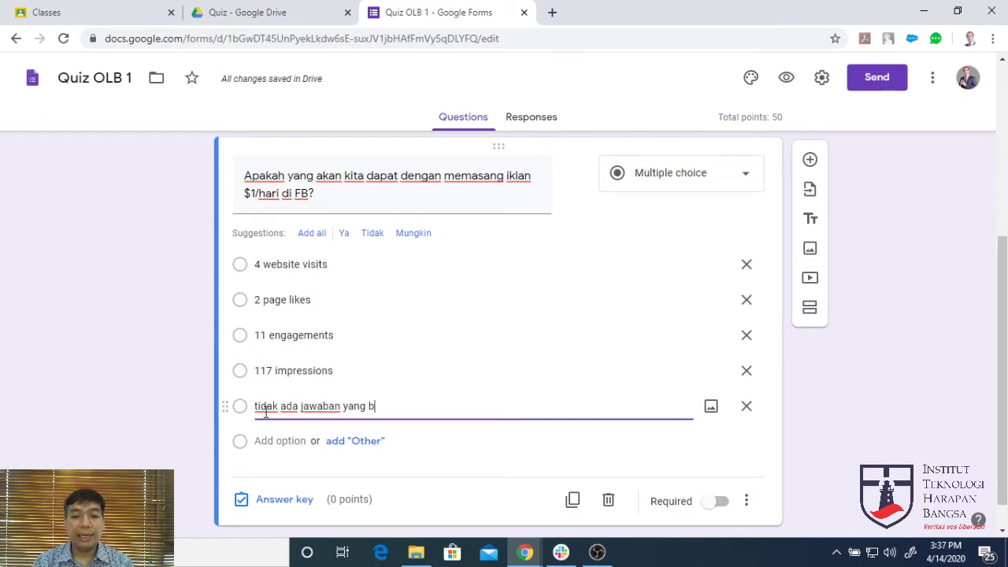
pyautogui.write('enar')
# - Set the second question's answer key to the first four options as correct answers, worth 50 points
pyautogui.click(272, 500)
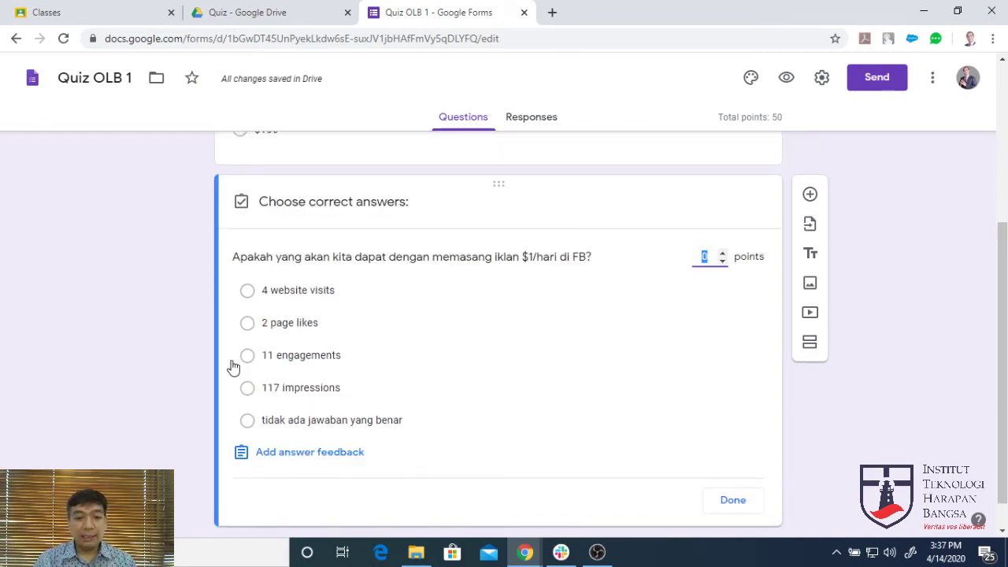
pyautogui.click(247, 293)
pyautogui.click(246, 322)
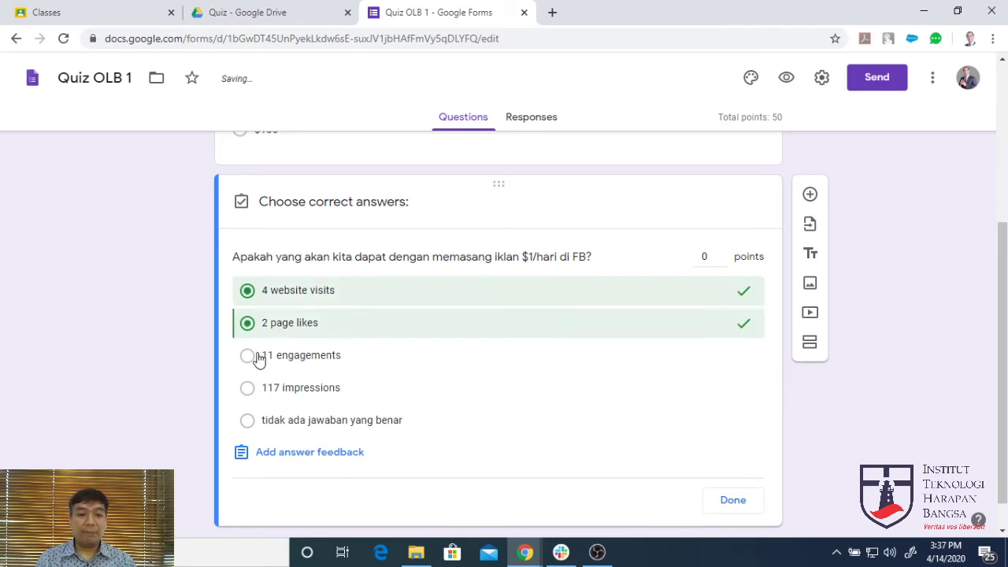
pyautogui.click(249, 357)
pyautogui.click(248, 387)
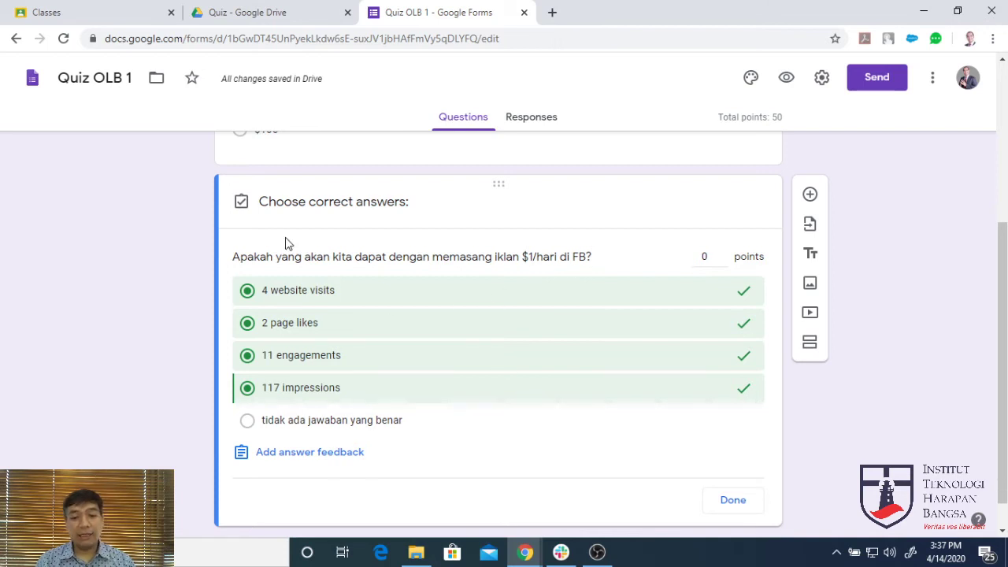
pyautogui.click(703, 256)
pyautogui.write('5')
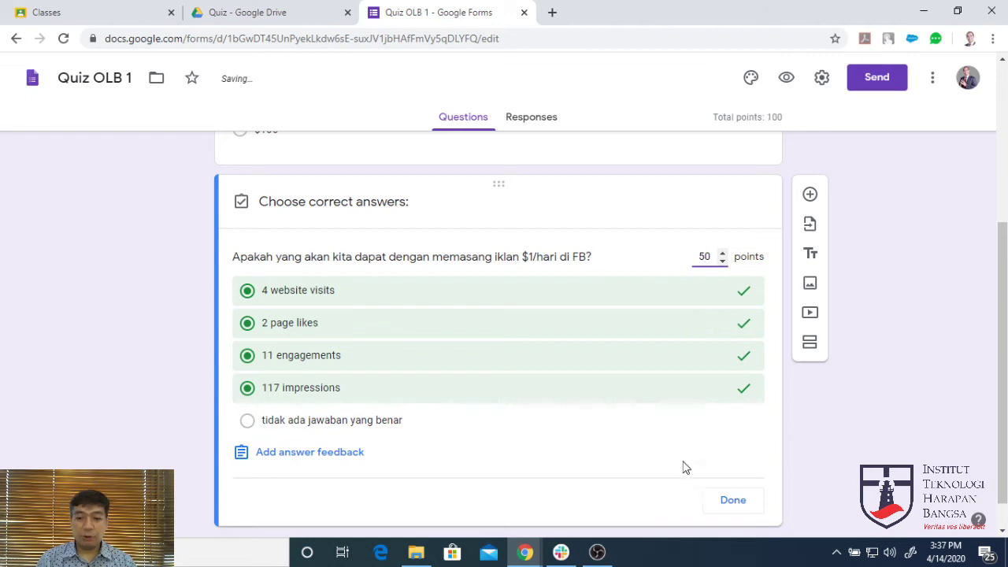
pyautogui.click(727, 514)
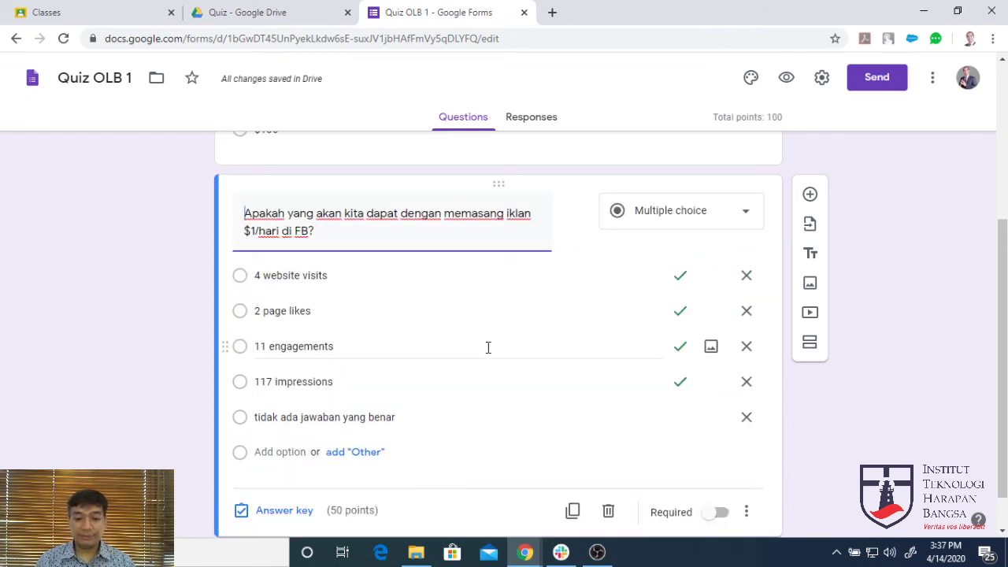
# - Review both questions and check in the form's settings that it is made a quiz, saving the settings
pyautogui.scroll(-1, 488, 346)
pyautogui.scroll(3, 381, 429)
pyautogui.scroll(3, 381, 425)
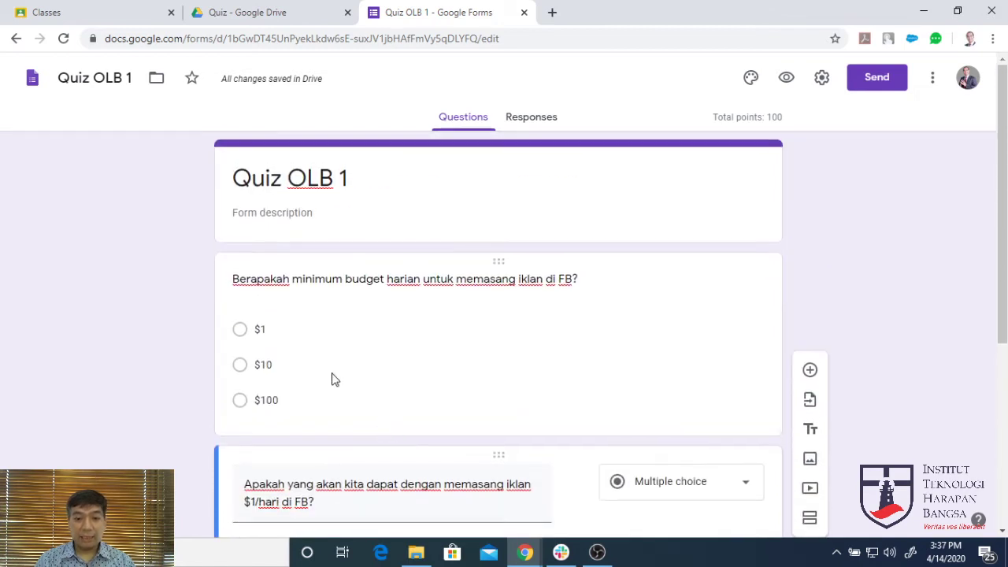
pyautogui.click(490, 372)
pyautogui.scroll(-2, 522, 369)
pyautogui.click(131, 210)
pyautogui.click(821, 77)
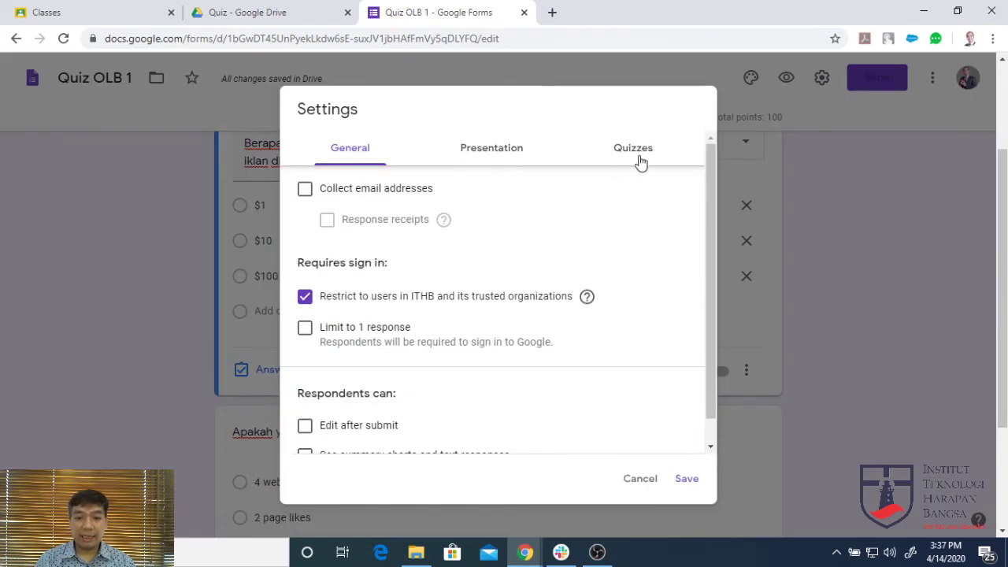
pyautogui.click(640, 158)
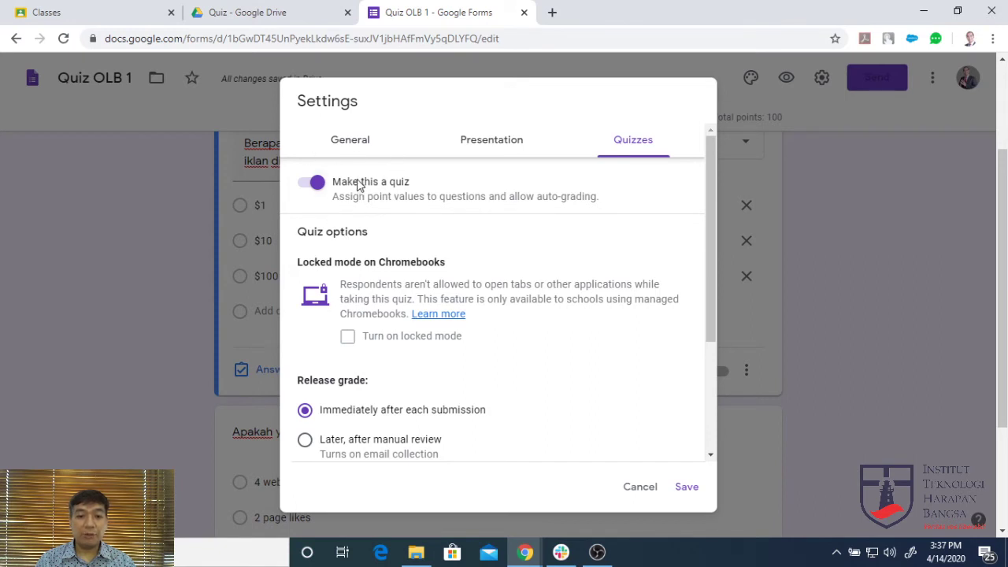
pyautogui.click(686, 488)
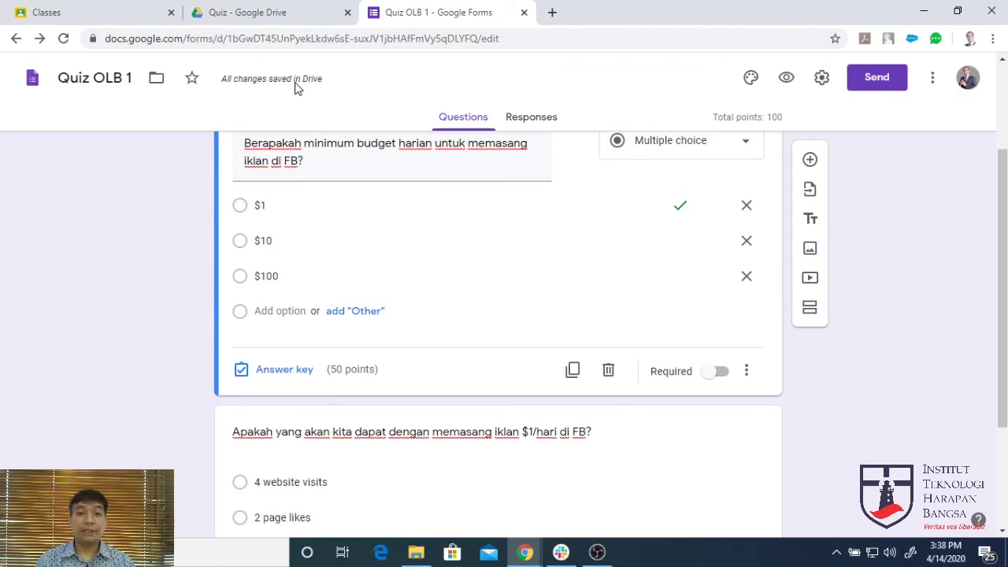
# - Close the form and refresh the Quiz folder in Google Drive
pyautogui.click(522, 13)
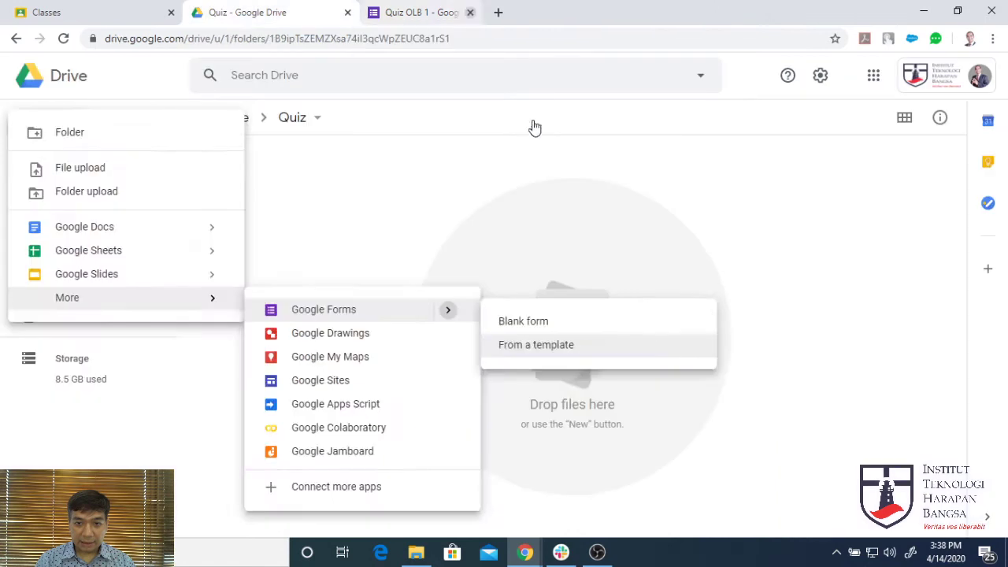
pyautogui.click(530, 162)
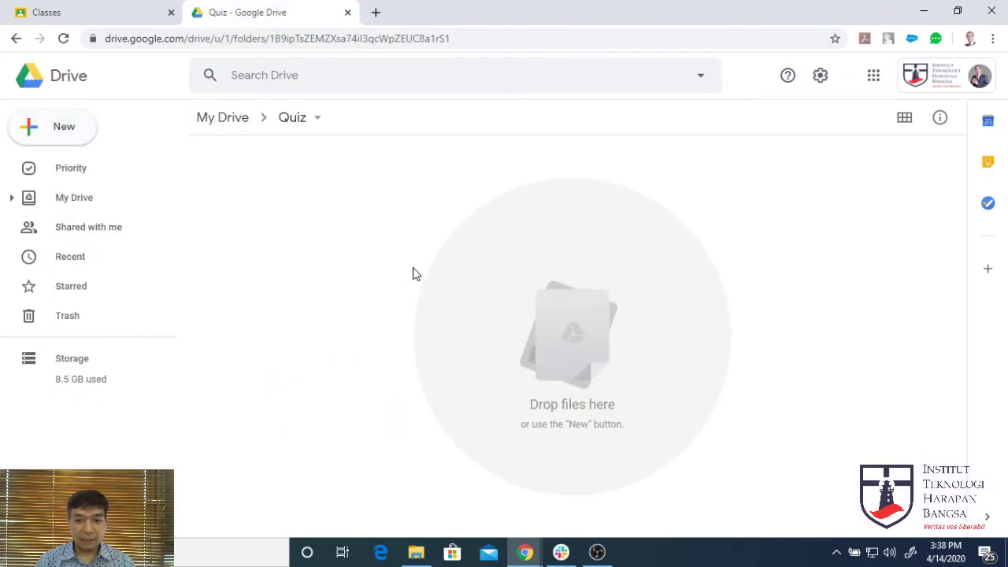
pyautogui.click(63, 39)
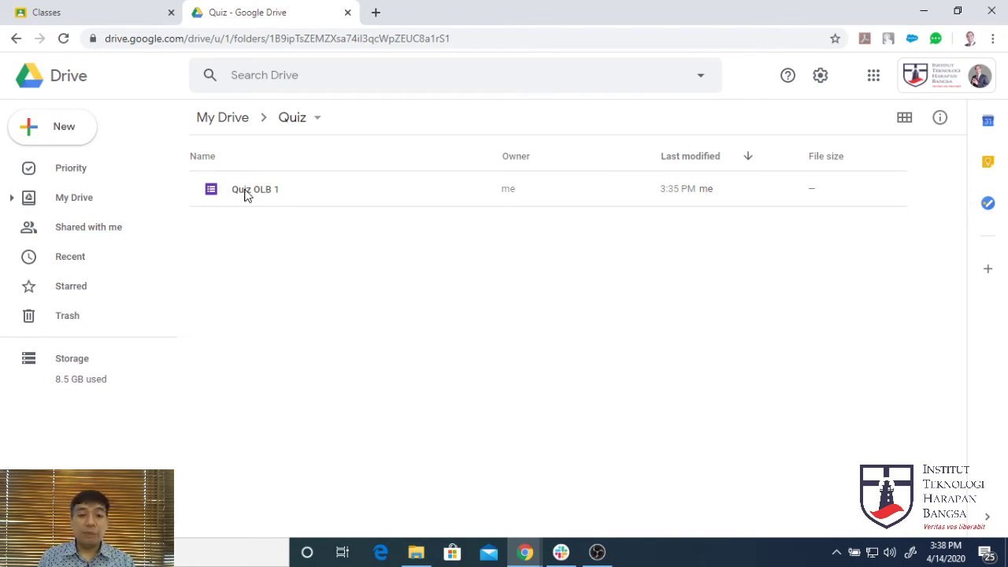
# - Make two copies of the "Quiz OLB 1" form in the Quiz folder
pyautogui.click(246, 193)
pyautogui.rightClick(246, 194)
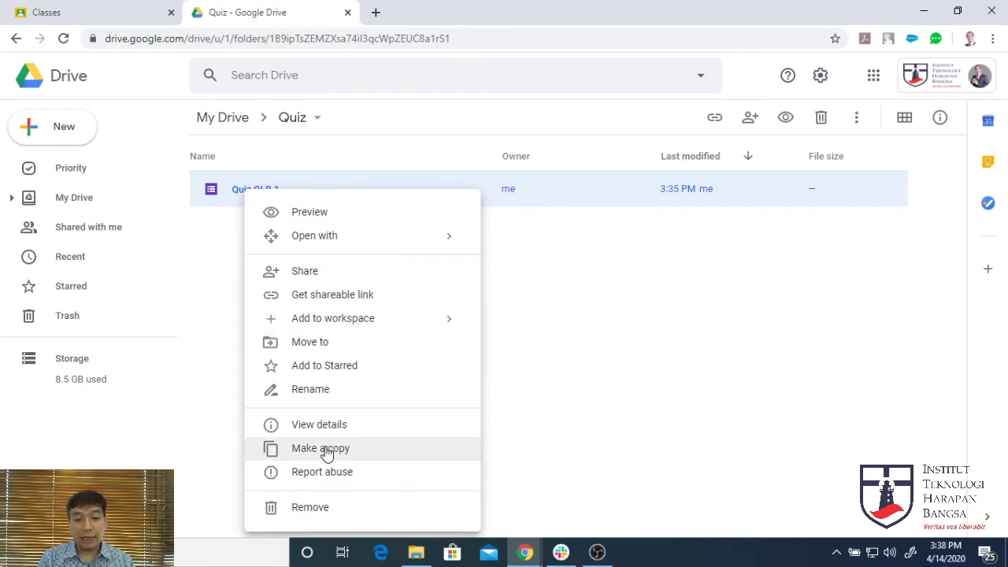
pyautogui.click(242, 206)
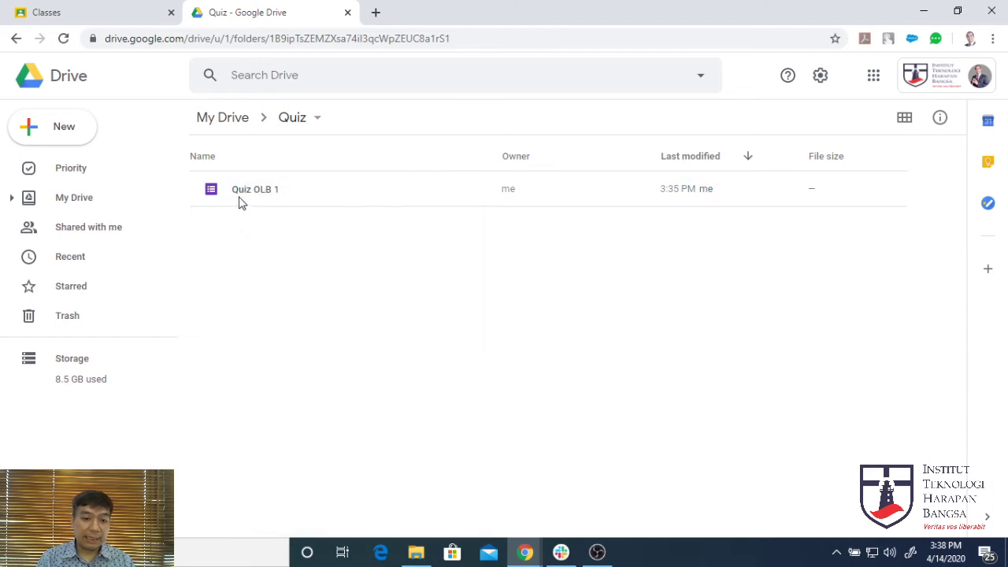
pyautogui.rightClick(242, 203)
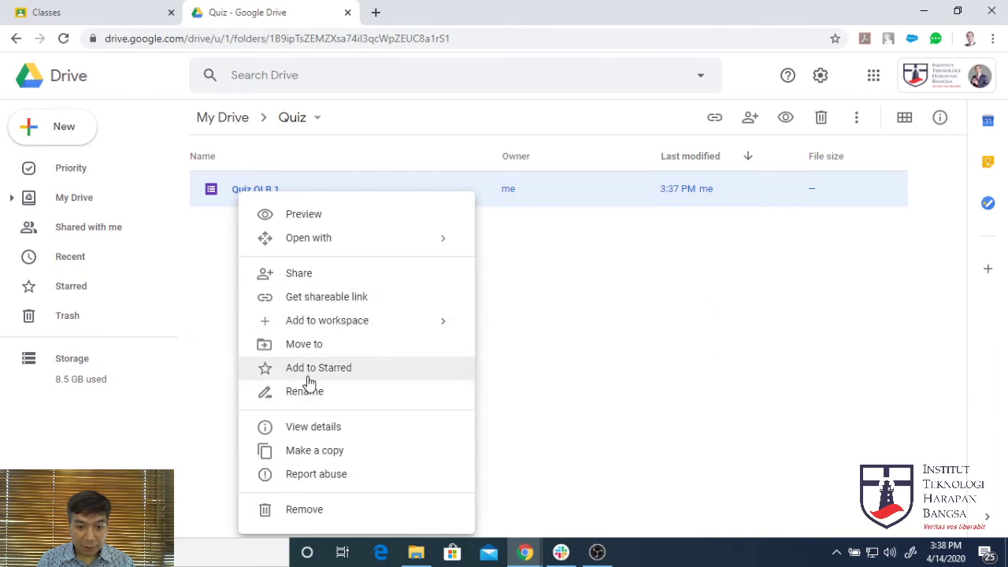
pyautogui.click(308, 459)
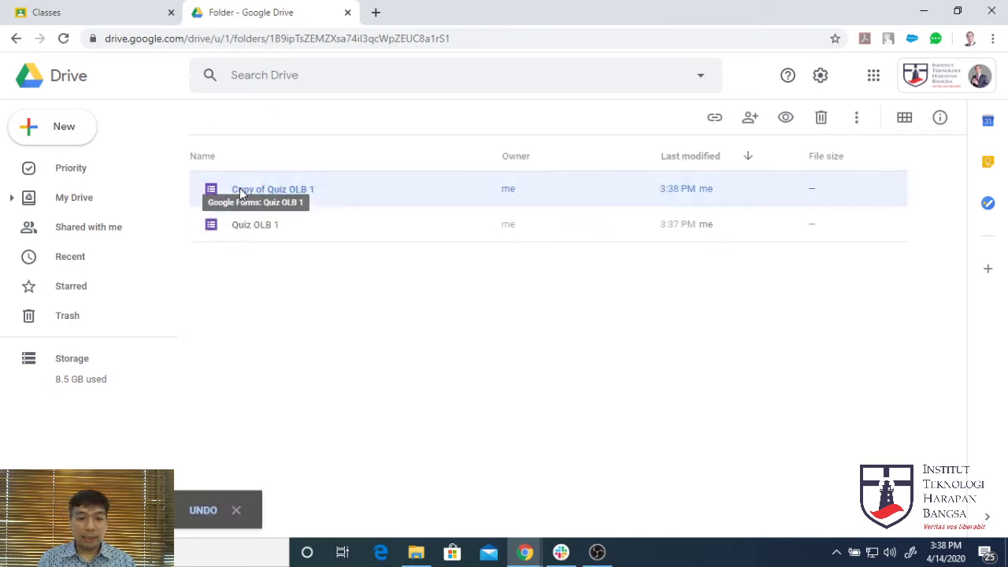
pyautogui.click(245, 226)
pyautogui.rightClick(245, 228)
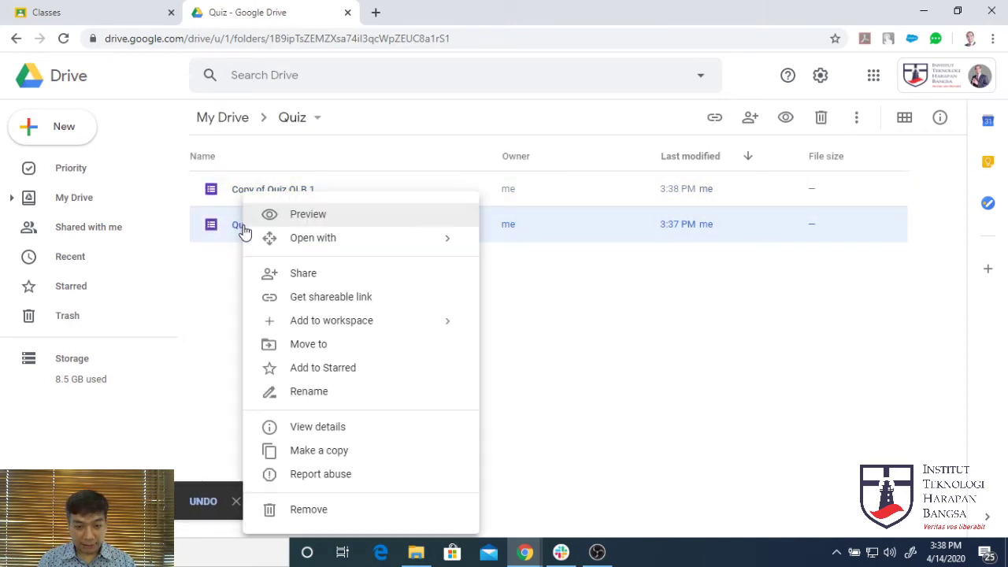
pyautogui.click(304, 454)
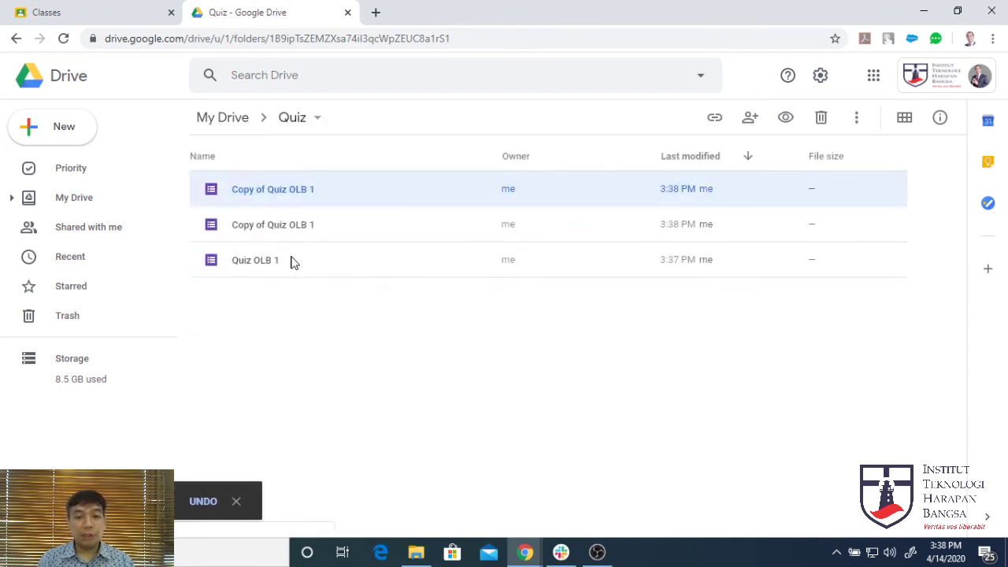
# - Rename the lower of the two form copies as "1st Class Quiz OLB 1"
pyautogui.click(264, 226)
pyautogui.rightClick(264, 225)
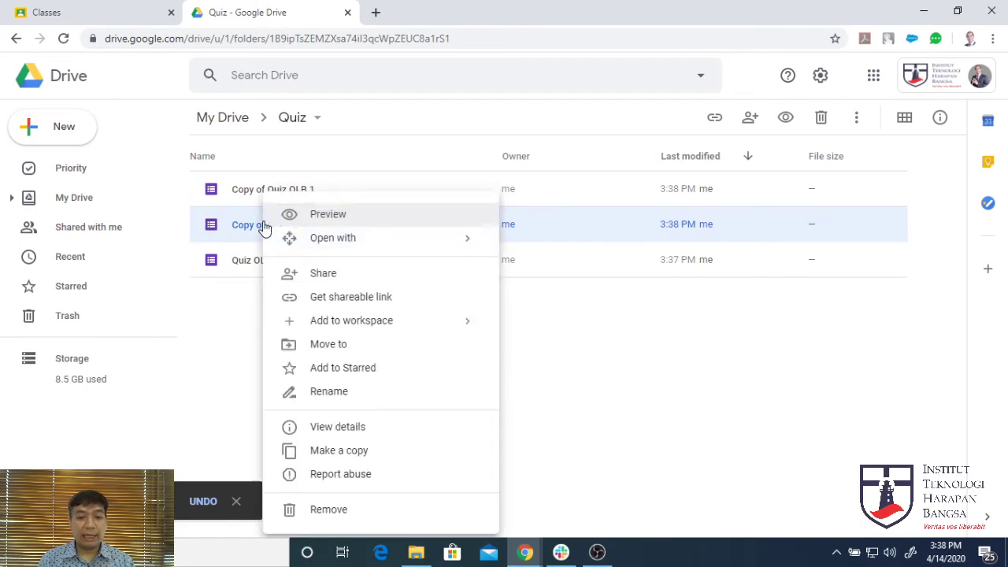
pyautogui.click(321, 393)
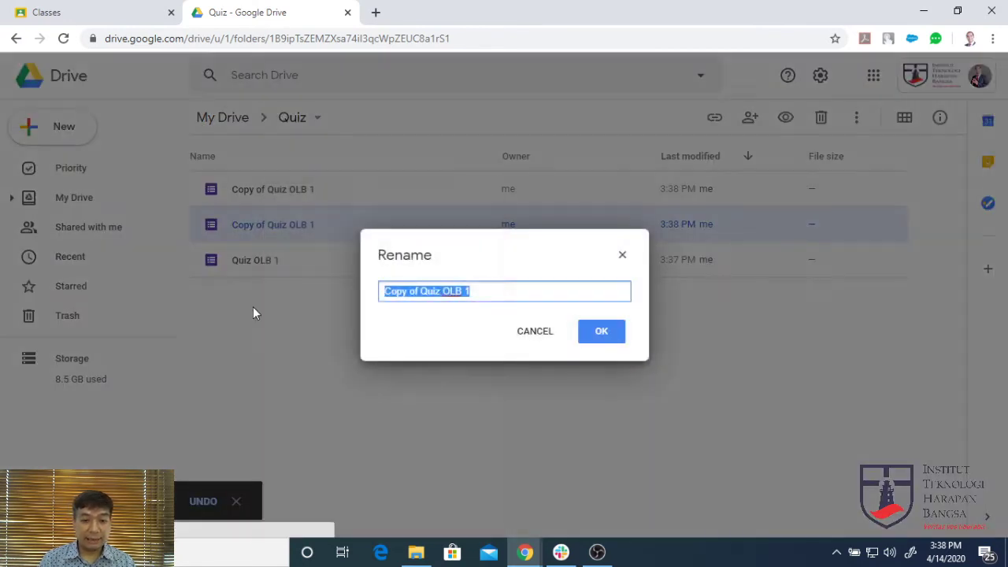
pyautogui.click(420, 293)
pyautogui.press('BackSpace')
pyautogui.press('BackSpace')
pyautogui.press('BackSpace')
pyautogui.press('BackSpace')
pyautogui.press('BackSpace')
pyautogui.press('BackSpace')
pyautogui.press('BackSpace')
pyautogui.press('BackSpace')
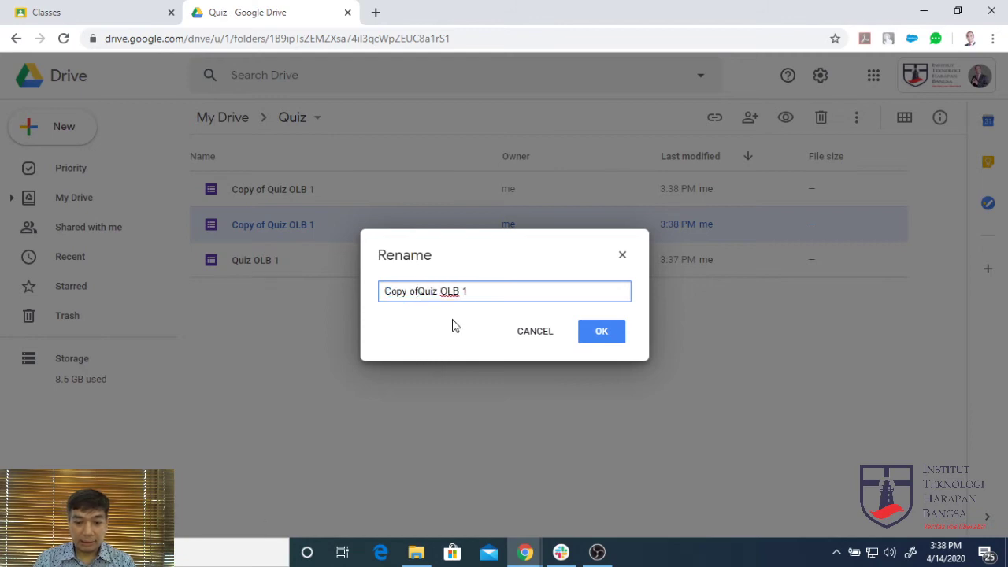
pyautogui.write('1st ')
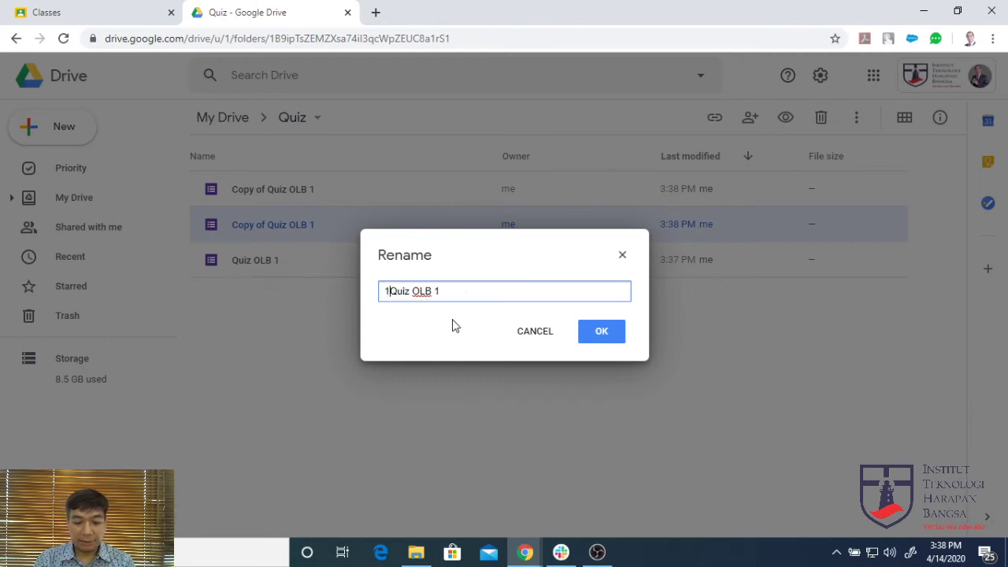
pyautogui.write('Class')
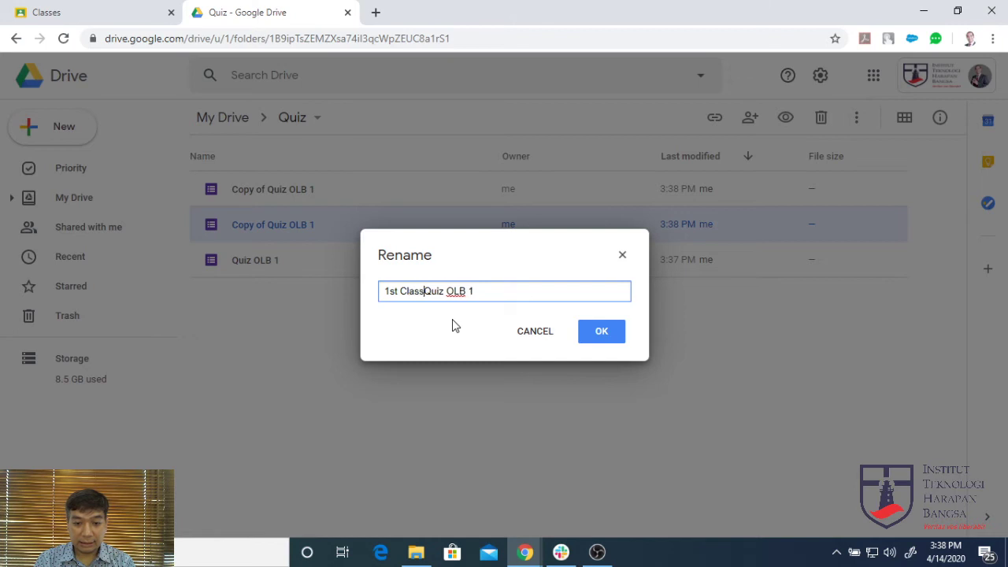
pyautogui.click(598, 335)
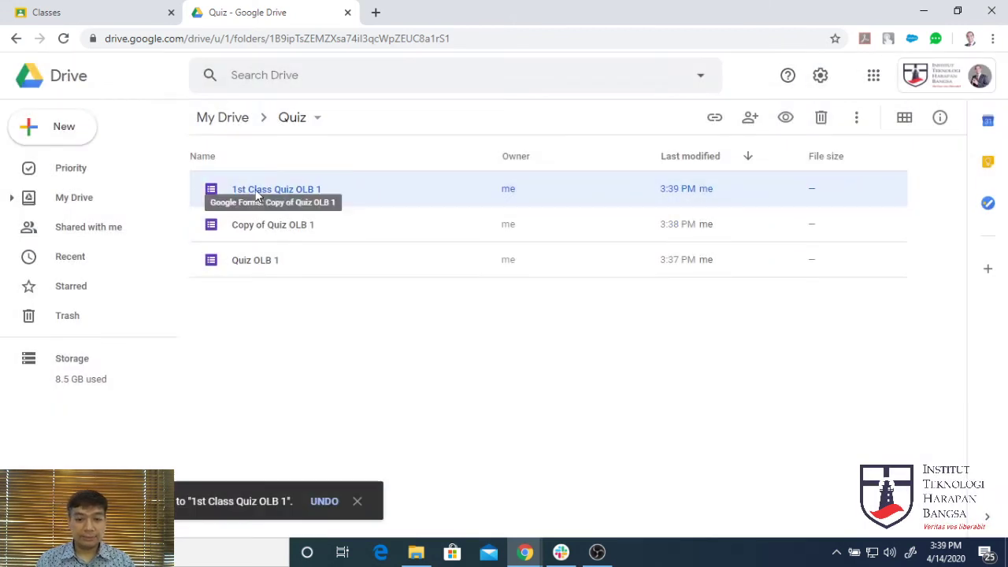
# - Rename the remaining "Copy of Quiz OLB 1" form as "2nd Class Quiz OLB 1"
pyautogui.click(255, 228)
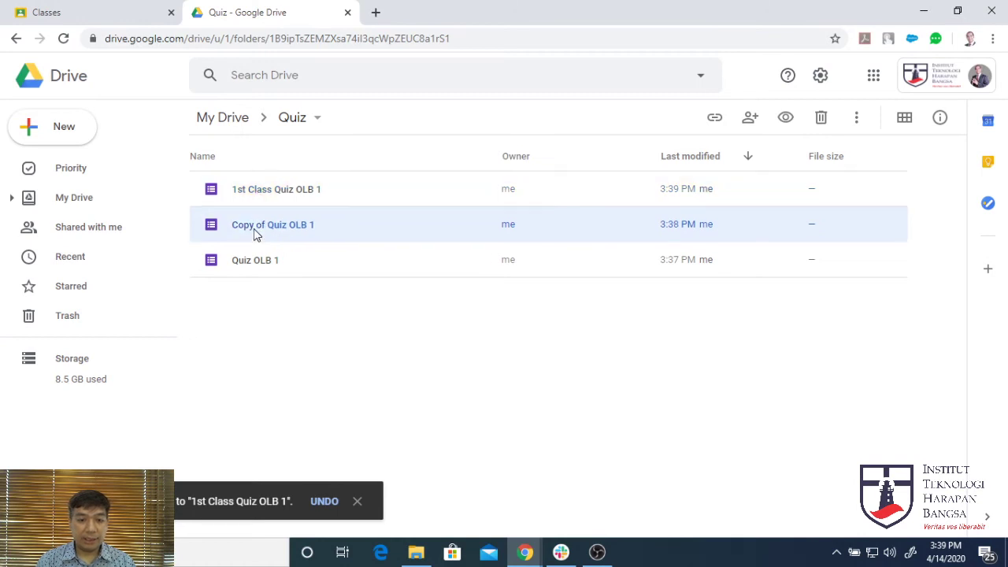
pyautogui.rightClick(253, 230)
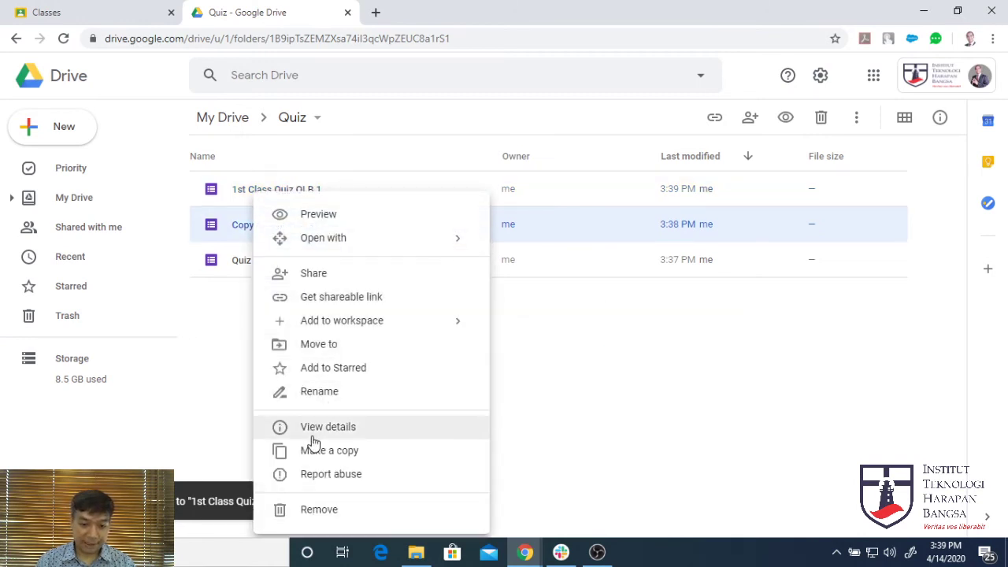
pyautogui.click(318, 393)
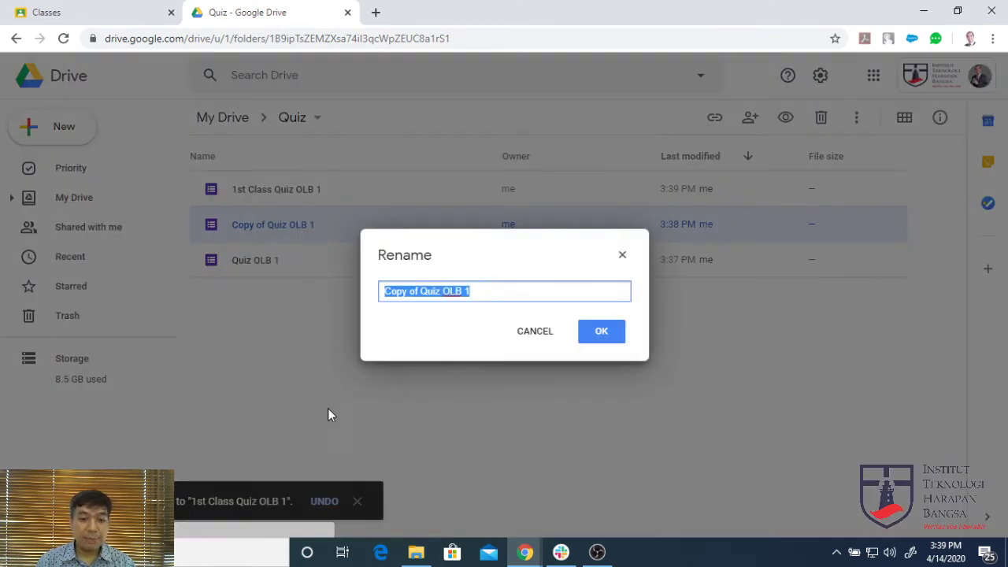
pyautogui.click(422, 292)
pyautogui.press('BackSpace')
pyautogui.press('BackSpace')
pyautogui.press('BackSpace')
pyautogui.press('BackSpace')
pyautogui.press('BackSpace')
pyautogui.press('BackSpace')
pyautogui.press('BackSpace')
pyautogui.press('BackSpace')
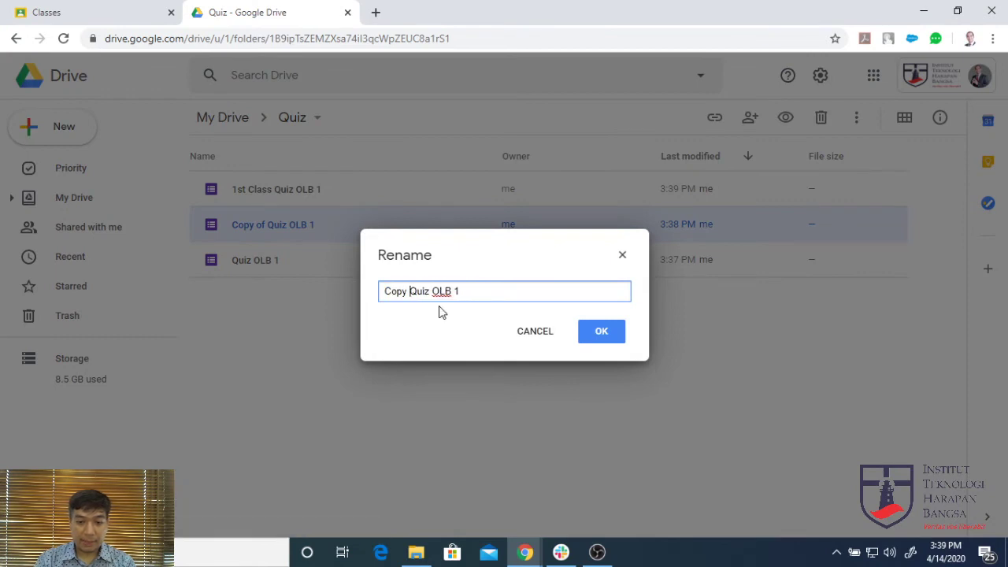
pyautogui.write('2nd c')
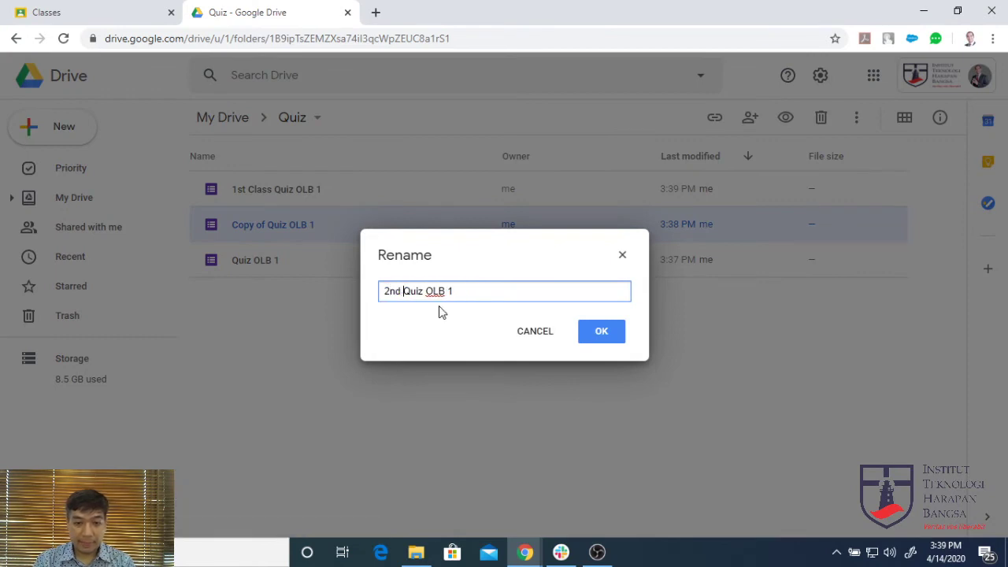
pyautogui.write('l')
pyautogui.press('BackSpace')
pyautogui.press('BackSpace')
pyautogui.write('Class')
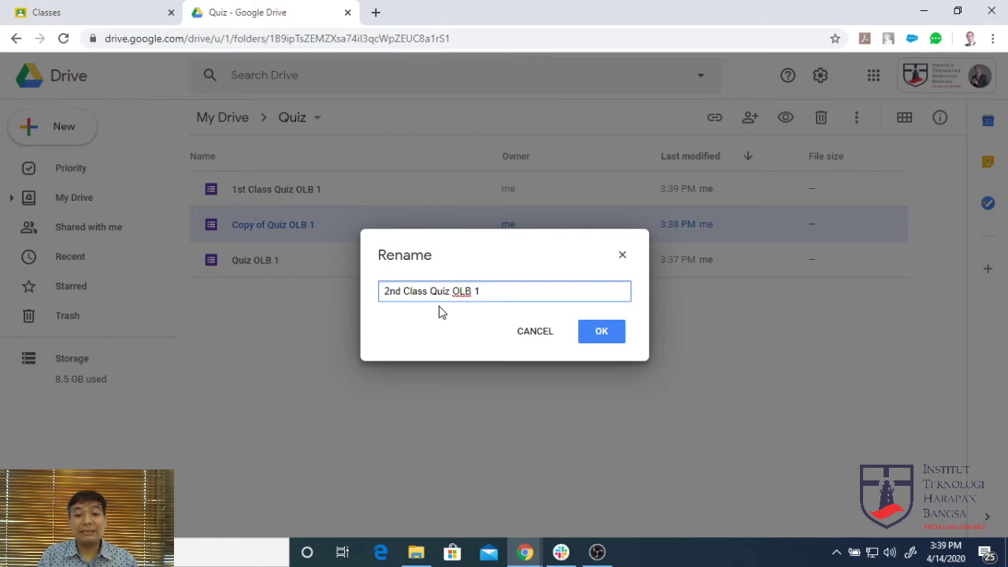
pyautogui.click(603, 335)
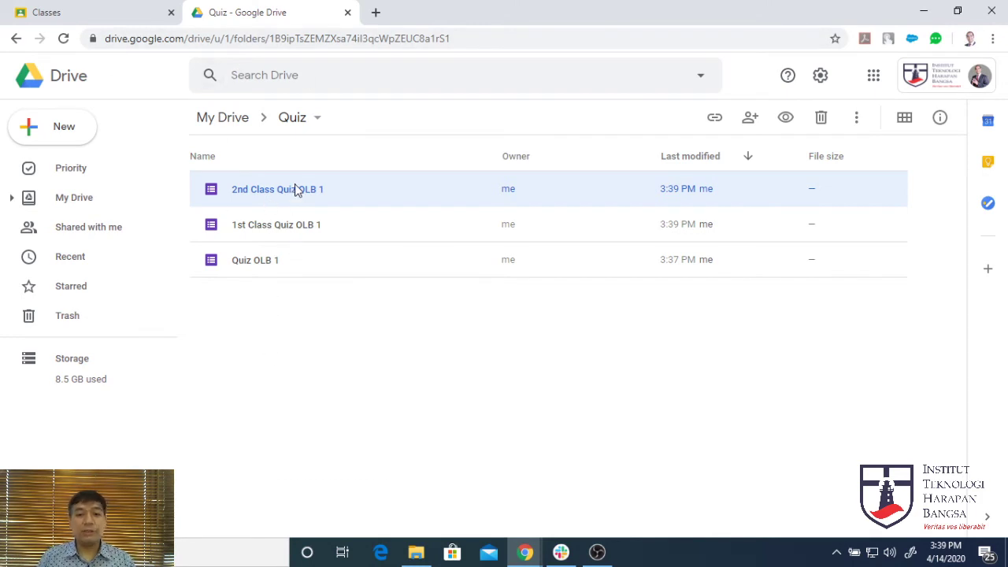
# - Switch to Google Classroom and start a new classwork assignment titled "Quiz OLB 1" in Online Business Class 1
pyautogui.click(120, 12)
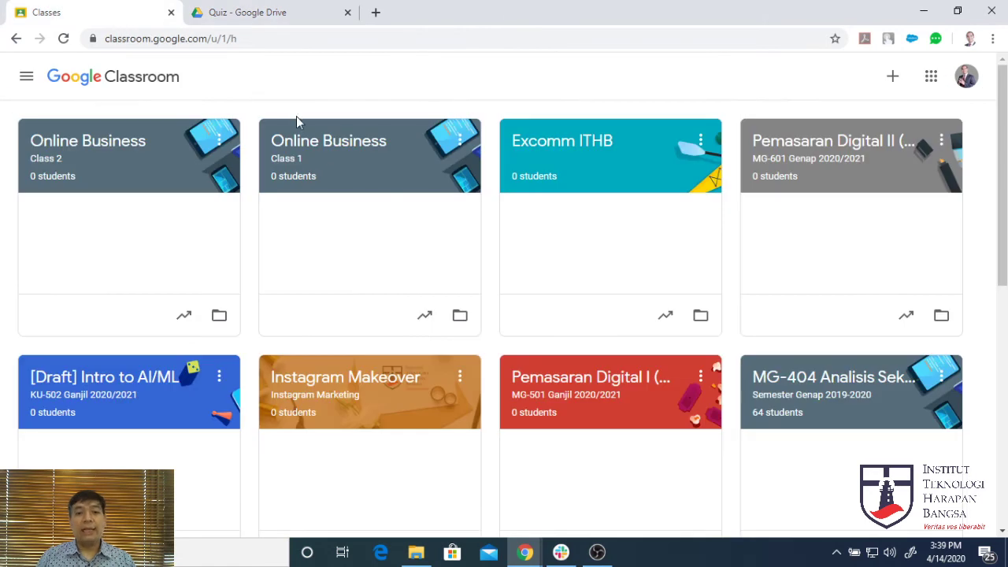
pyautogui.click(331, 140)
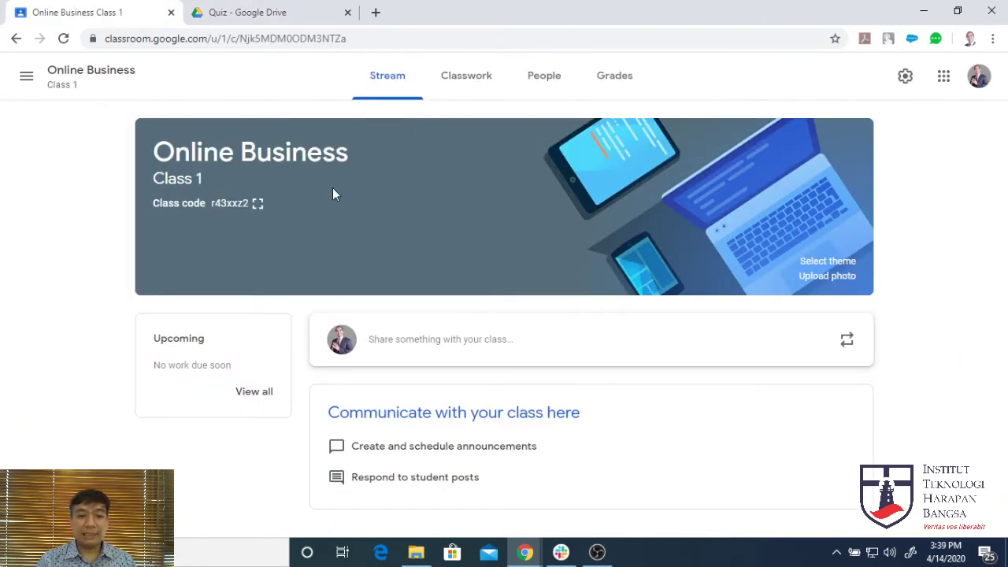
pyautogui.click(466, 78)
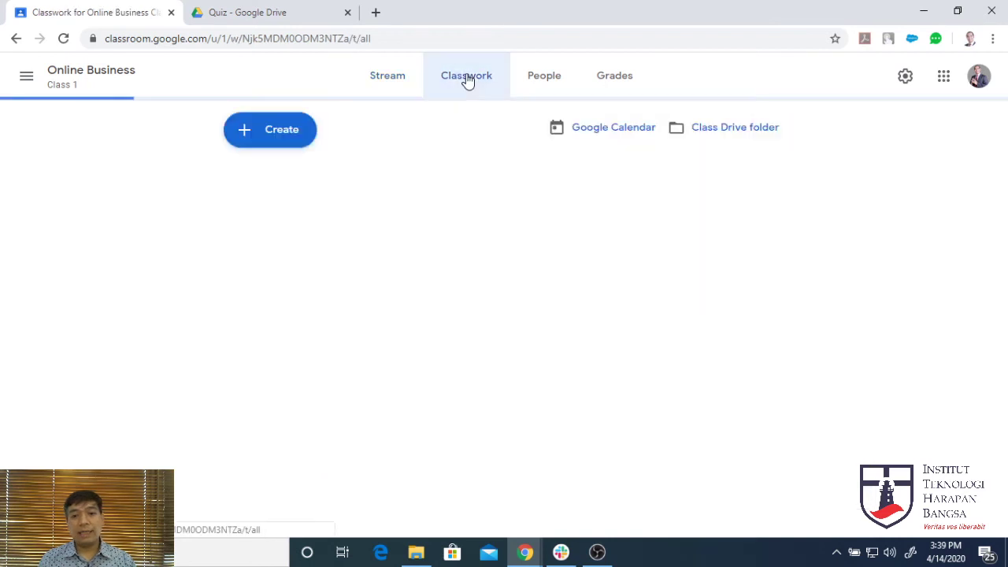
pyautogui.click(290, 135)
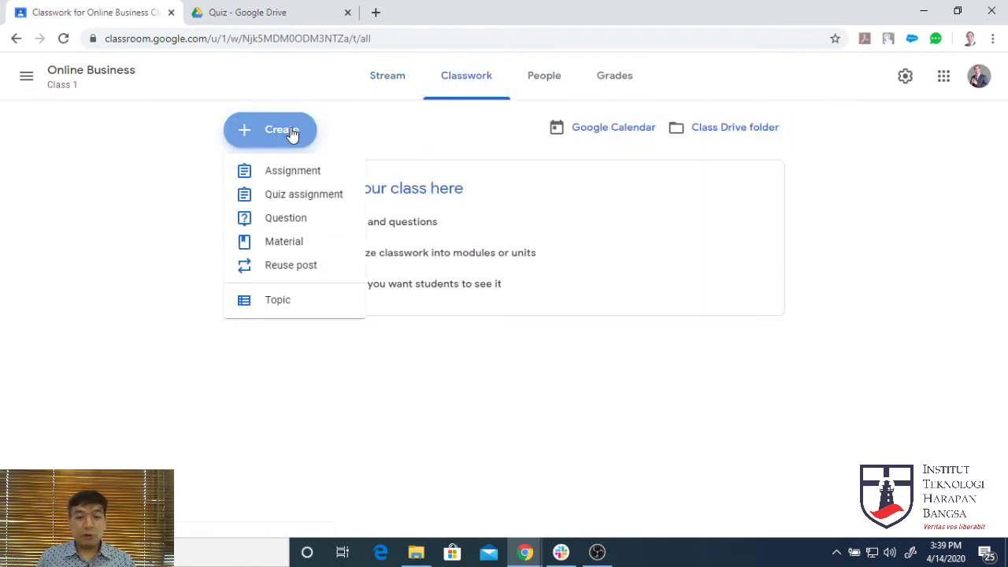
pyautogui.click(292, 177)
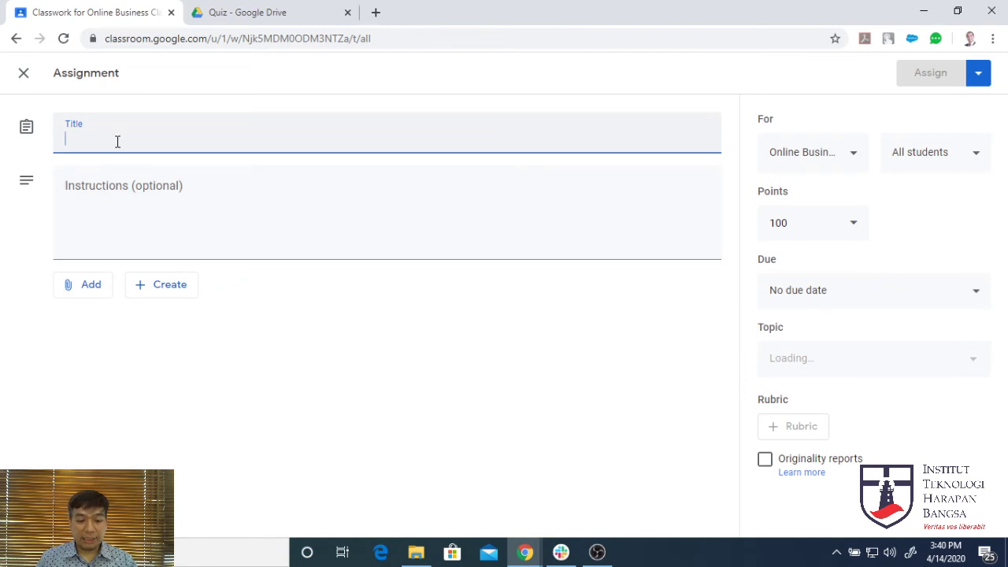
pyautogui.write('Quiz OLB 1')
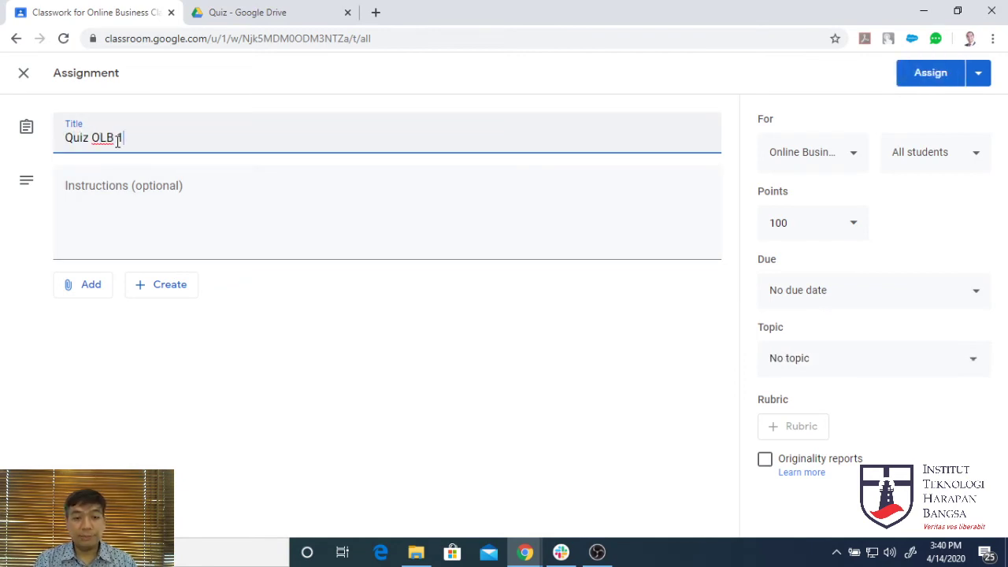
# - Attach the "1st Class Quiz OLB 1" form from Google Drive to the assignment and assign it to Class 1
pyautogui.click(90, 291)
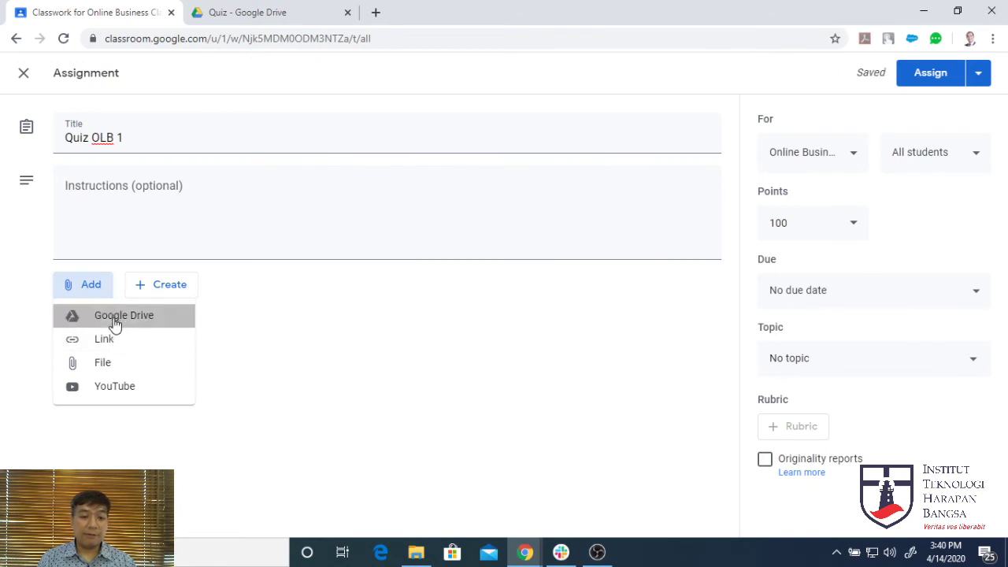
pyautogui.click(112, 320)
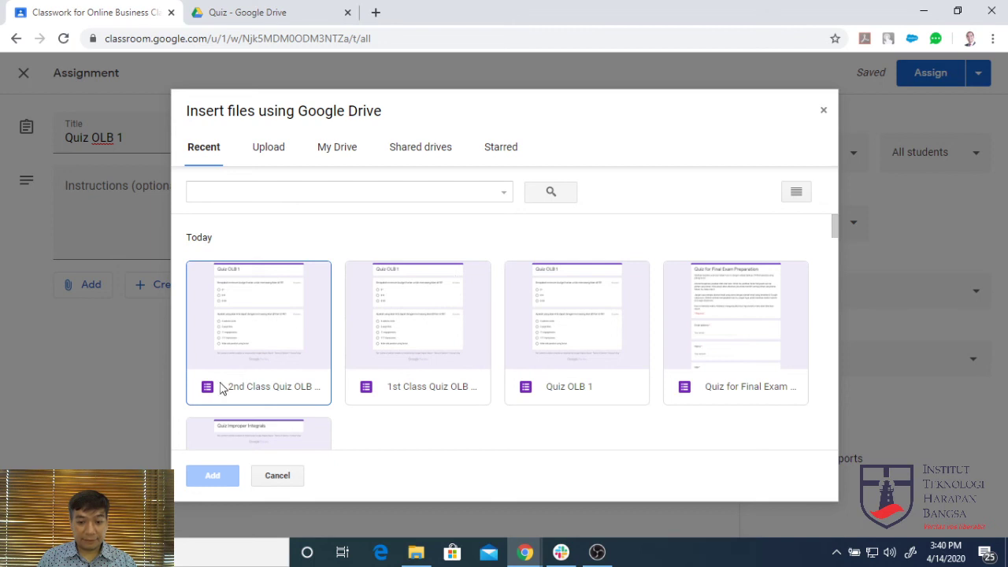
pyautogui.click(417, 315)
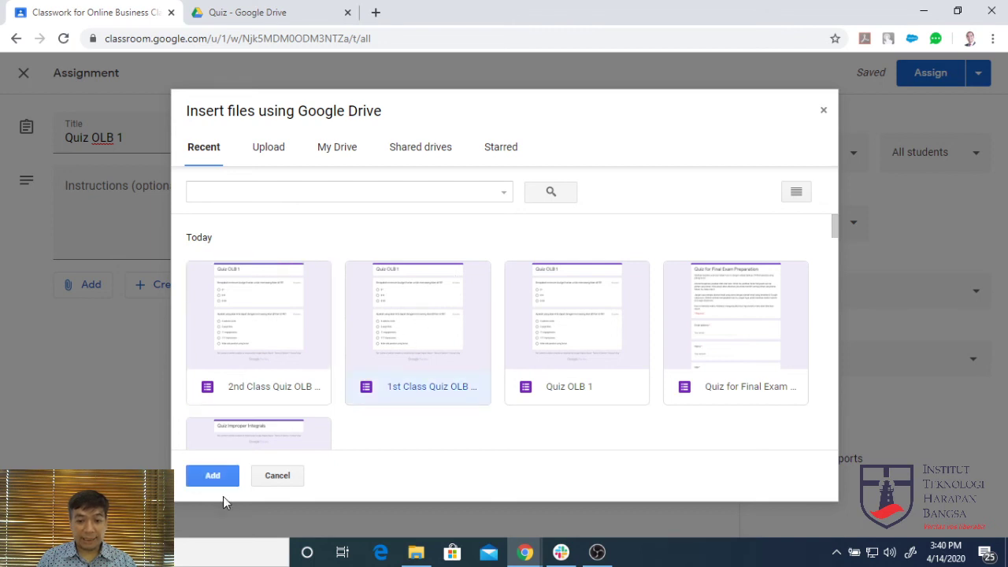
pyautogui.click(213, 479)
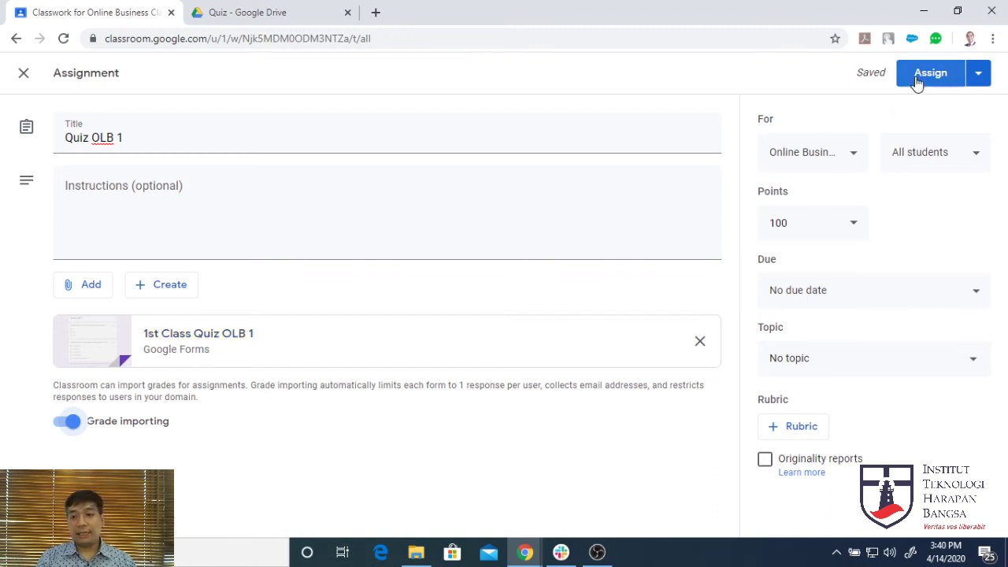
pyautogui.click(915, 73)
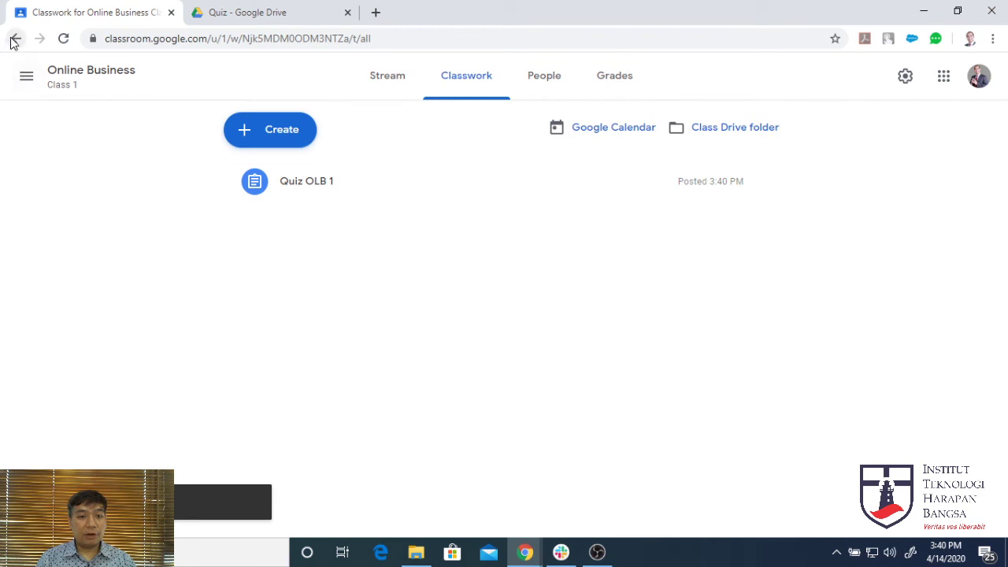
# - Go to Online Business Class 2 and start a new classwork assignment titled "Quiz OLB 1"
pyautogui.click(31, 77)
pyautogui.click(79, 260)
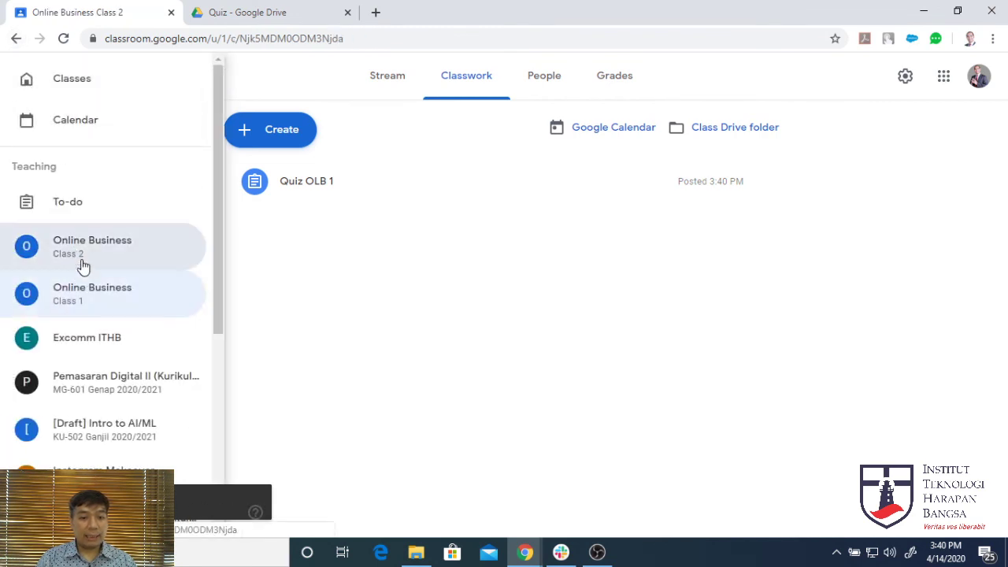
pyautogui.click(468, 78)
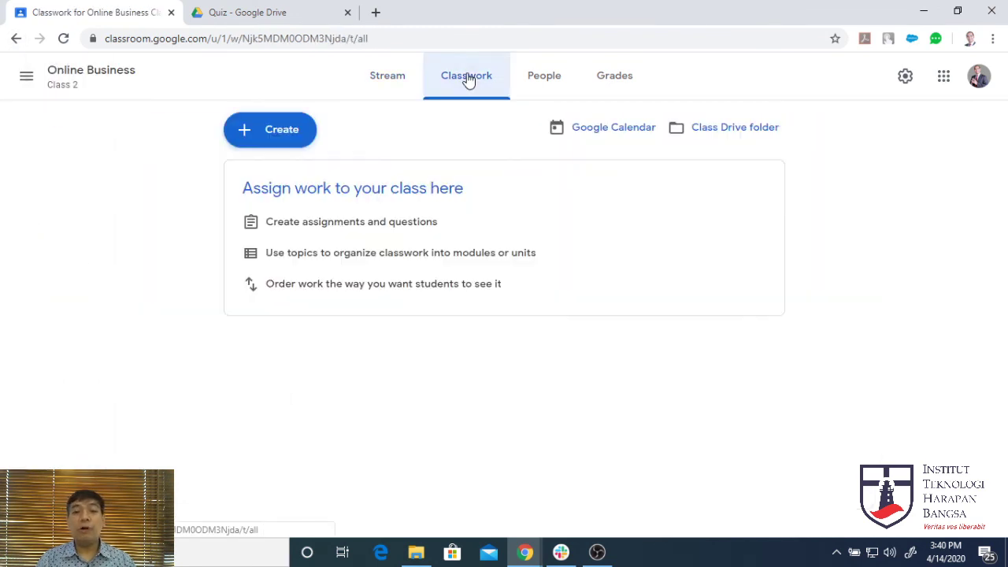
pyautogui.click(264, 132)
pyautogui.click(272, 174)
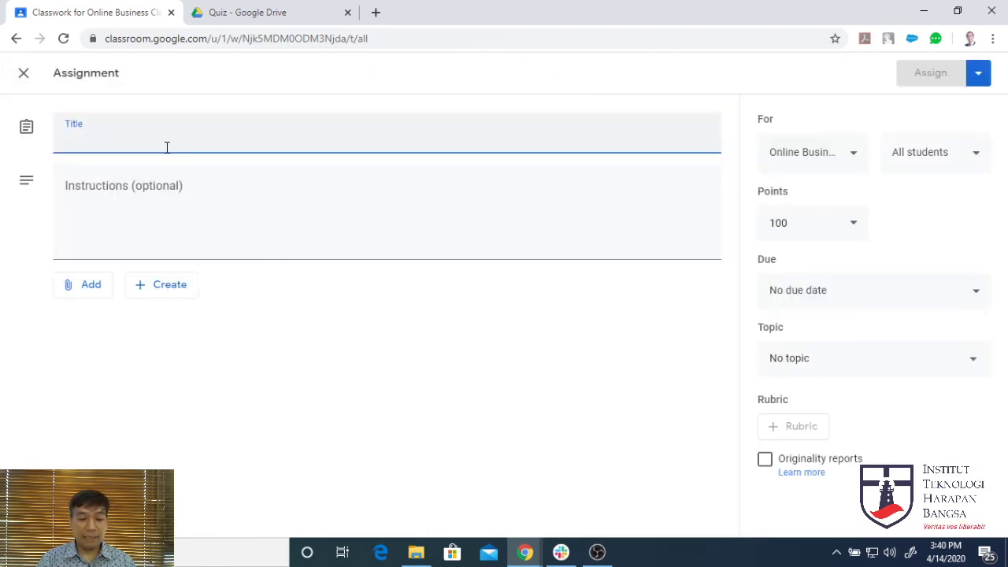
pyautogui.write('Quiz OLB 1')
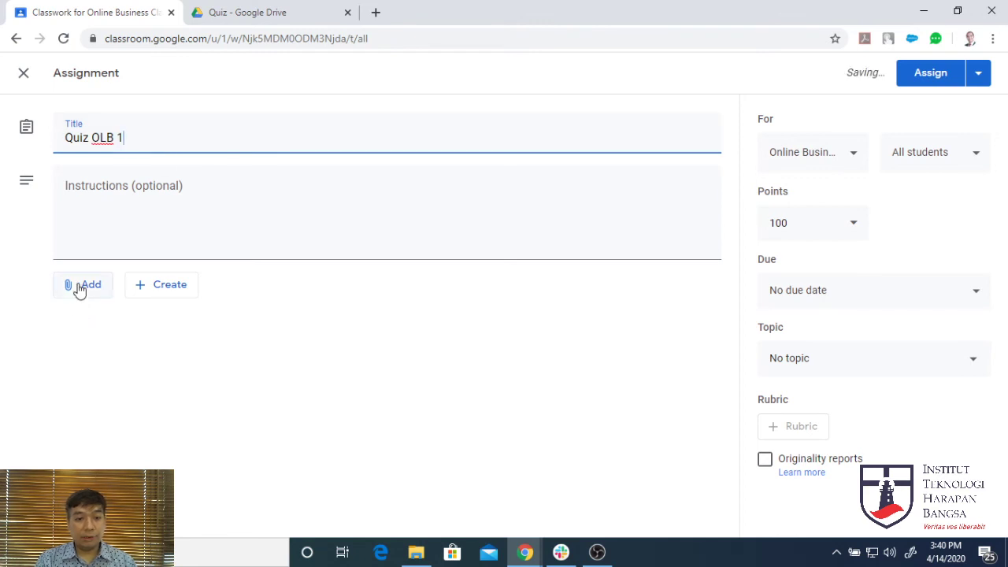
# - Attach the "2nd Class Quiz OLB 1" form from Google Drive to the assignment and assign it to Class 2
pyautogui.click(79, 285)
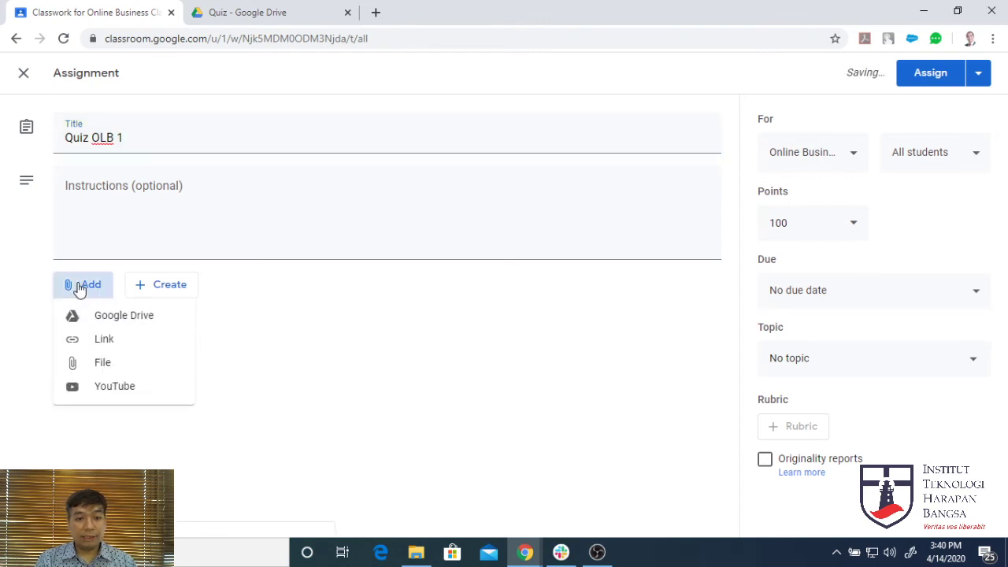
pyautogui.click(111, 319)
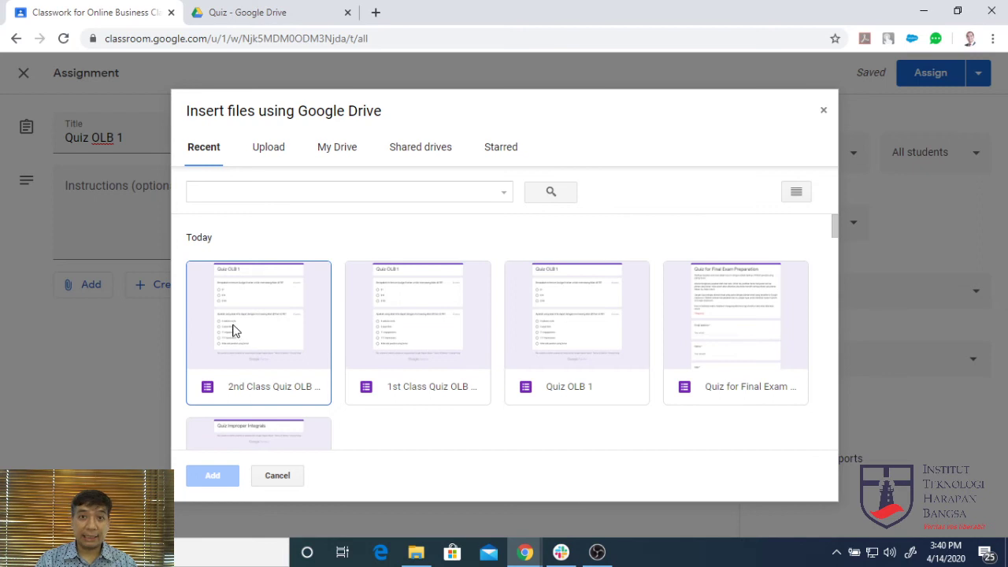
pyautogui.click(232, 331)
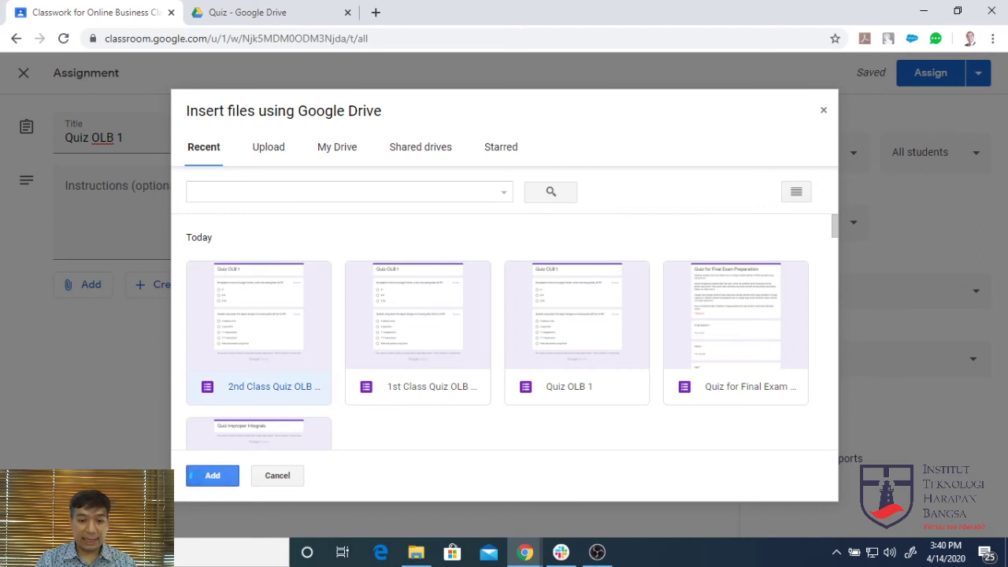
pyautogui.click(203, 479)
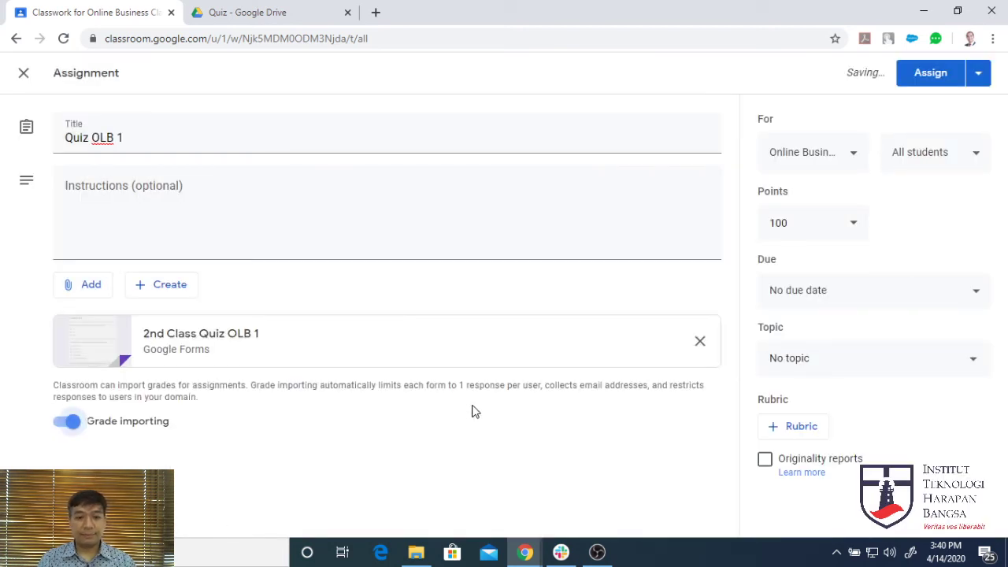
pyautogui.click(933, 78)
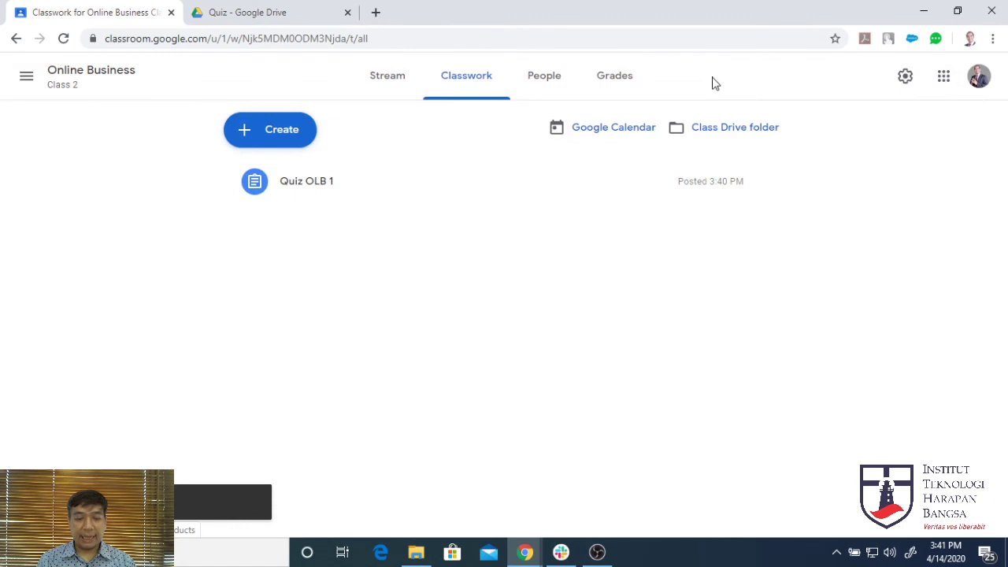
# - Open the quiz form from the posted Class 2 assignment and submit a test response with the answers "$10" and "2 page likes"
pyautogui.click(314, 188)
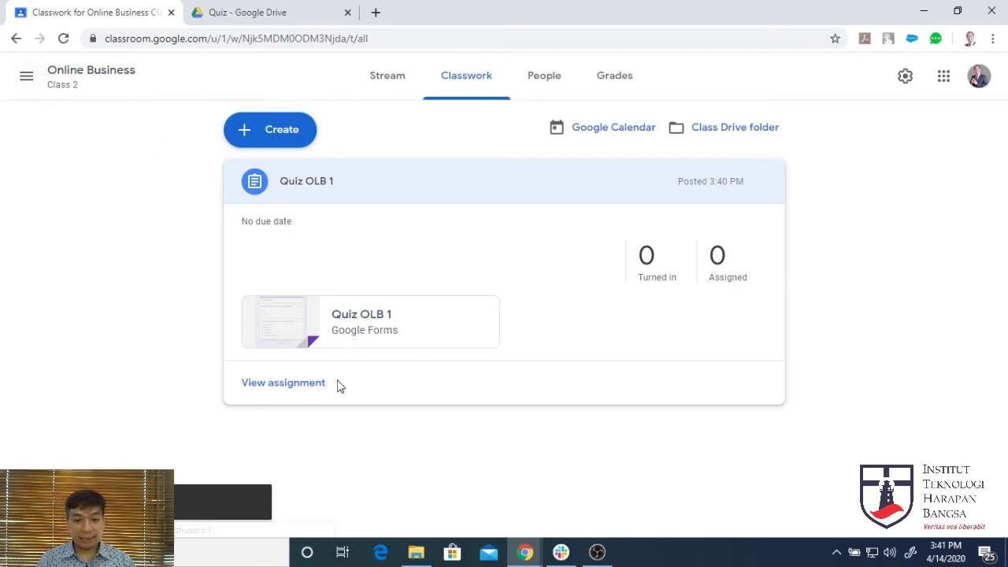
pyautogui.click(350, 321)
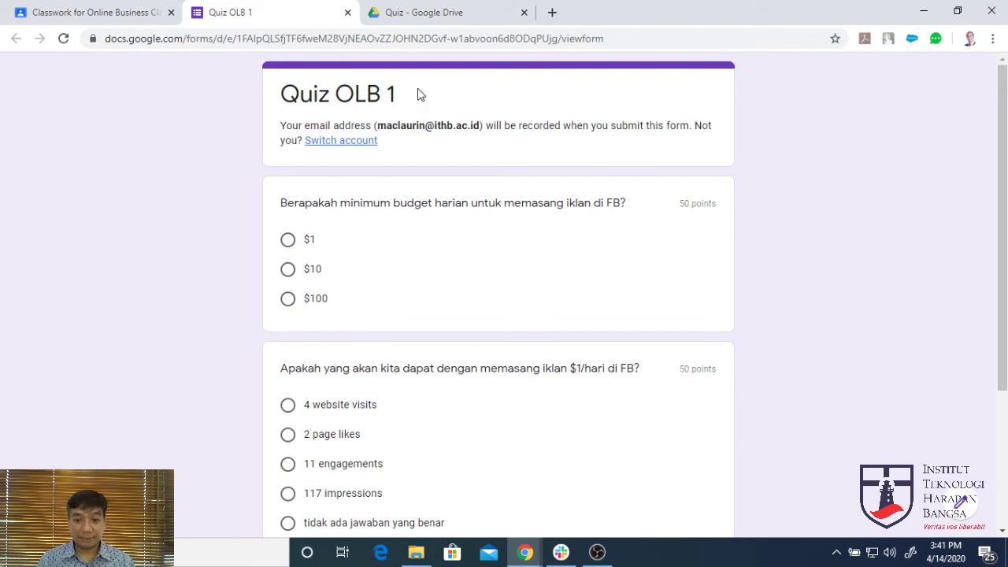
pyautogui.scroll(-2, 438, 307)
pyautogui.scroll(1, 434, 292)
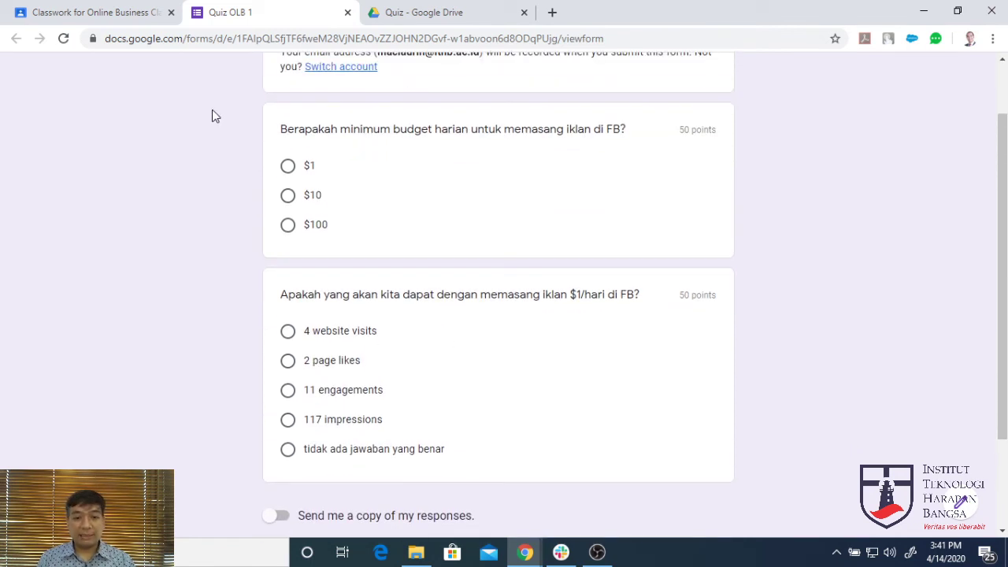
pyautogui.click(287, 197)
pyautogui.click(287, 363)
pyautogui.scroll(-2, 517, 449)
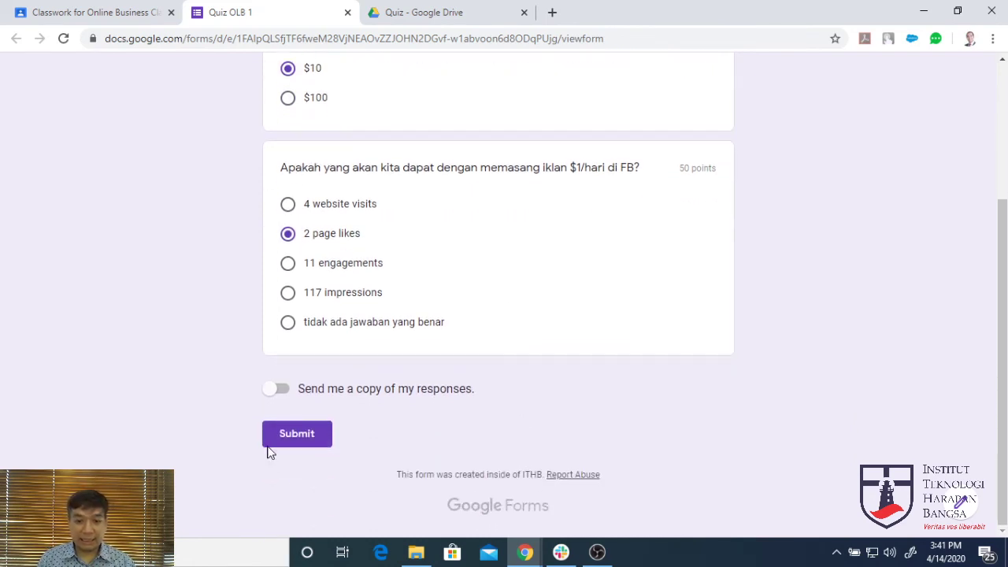
pyautogui.click(291, 436)
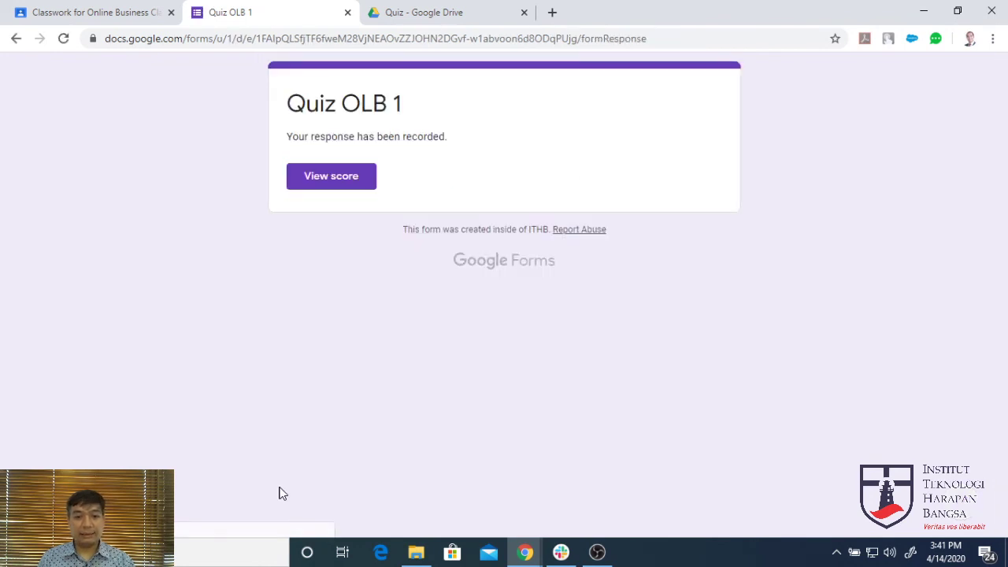
# - View the score of the submitted quiz and review the marking of both questions and the total points
pyautogui.click(345, 178)
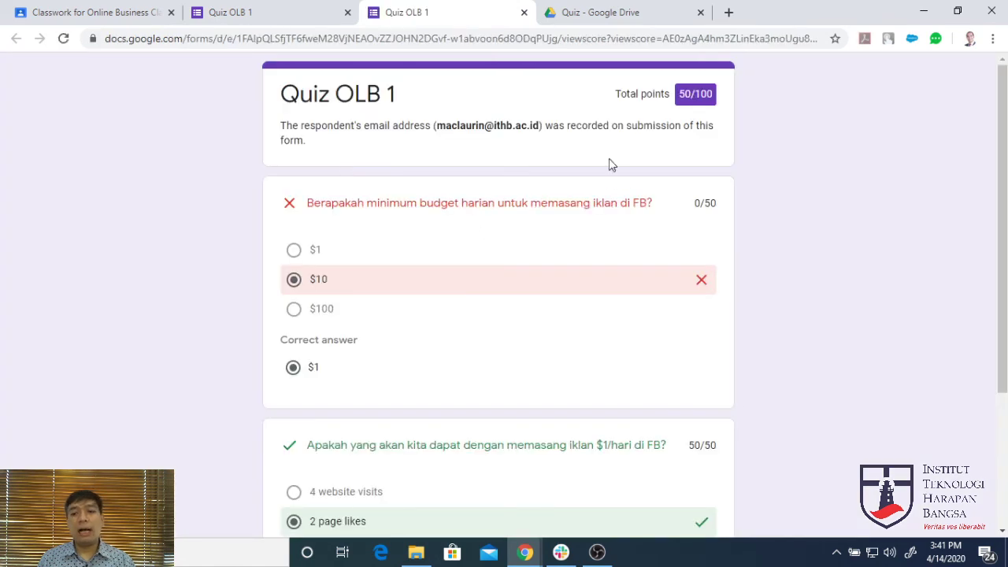
pyautogui.scroll(-2, 603, 281)
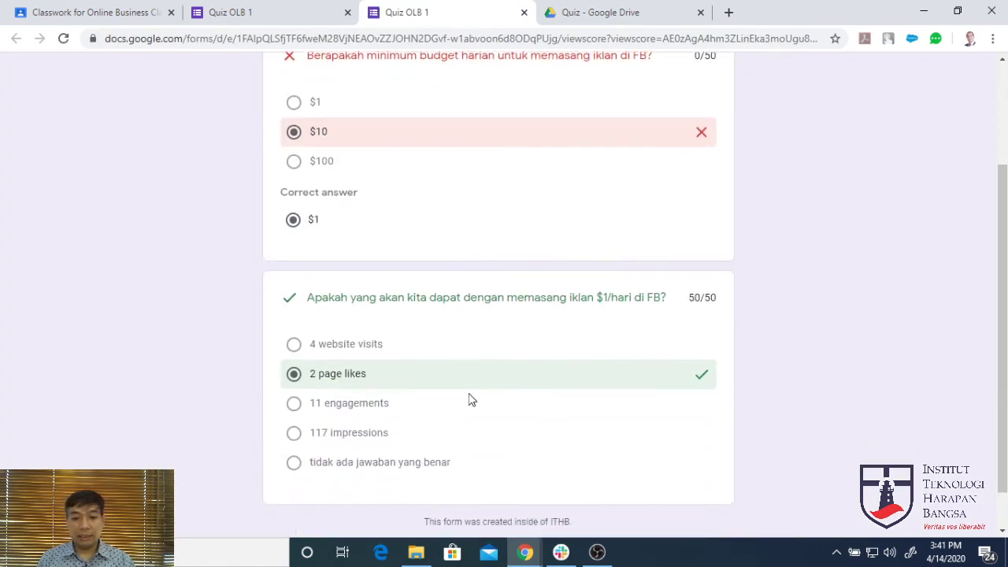
pyautogui.scroll(2, 635, 420)
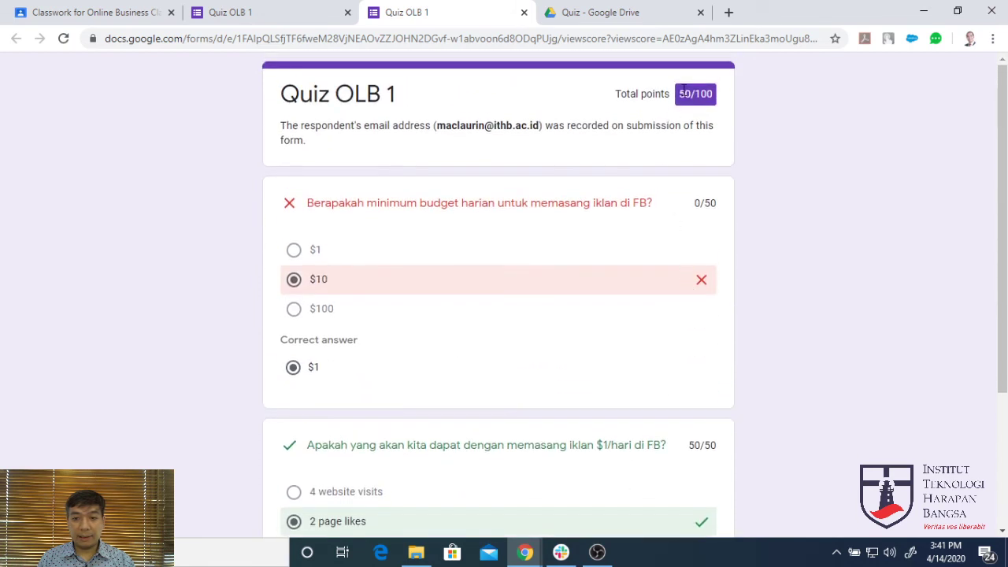
# - Recheck the marking of both Class 2 quiz questions, and close the score page and the submitted form
pyautogui.scroll(-2, 606, 380)
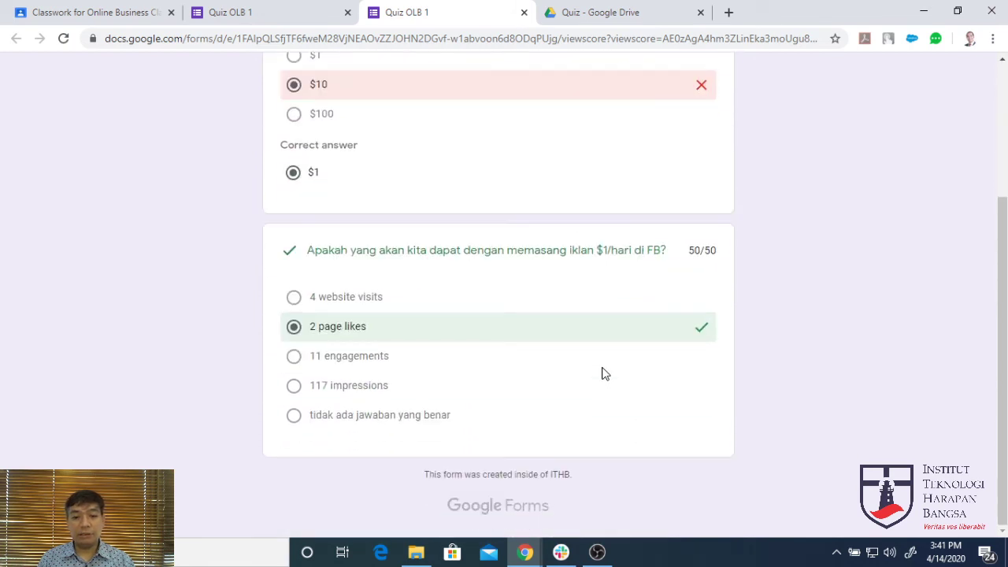
pyautogui.scroll(2, 619, 331)
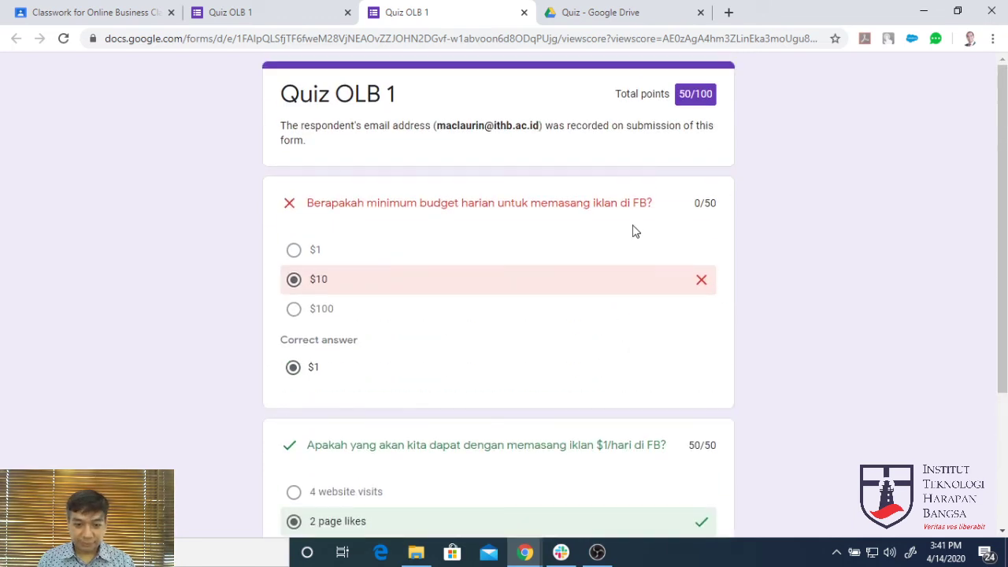
pyautogui.click(524, 13)
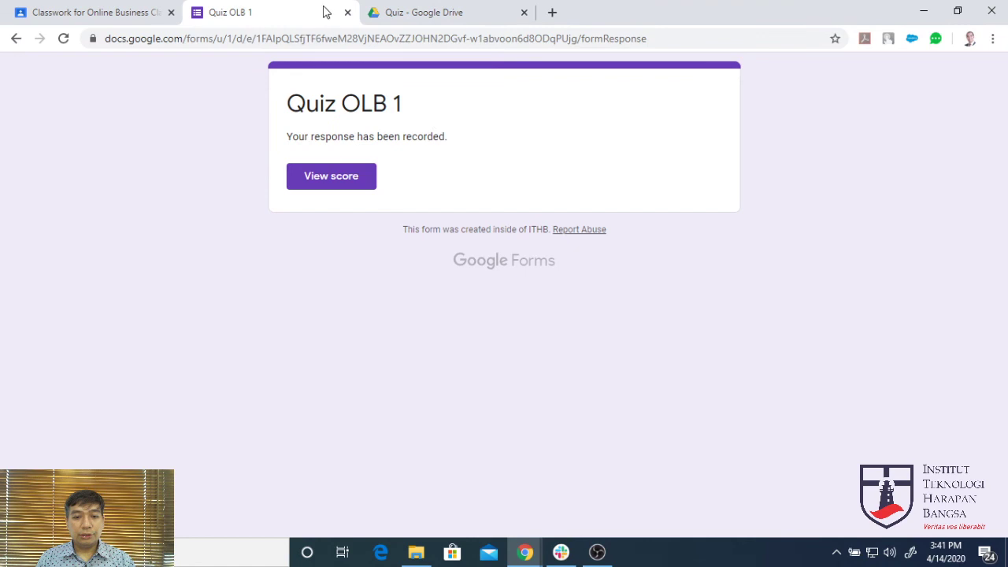
pyautogui.click(347, 12)
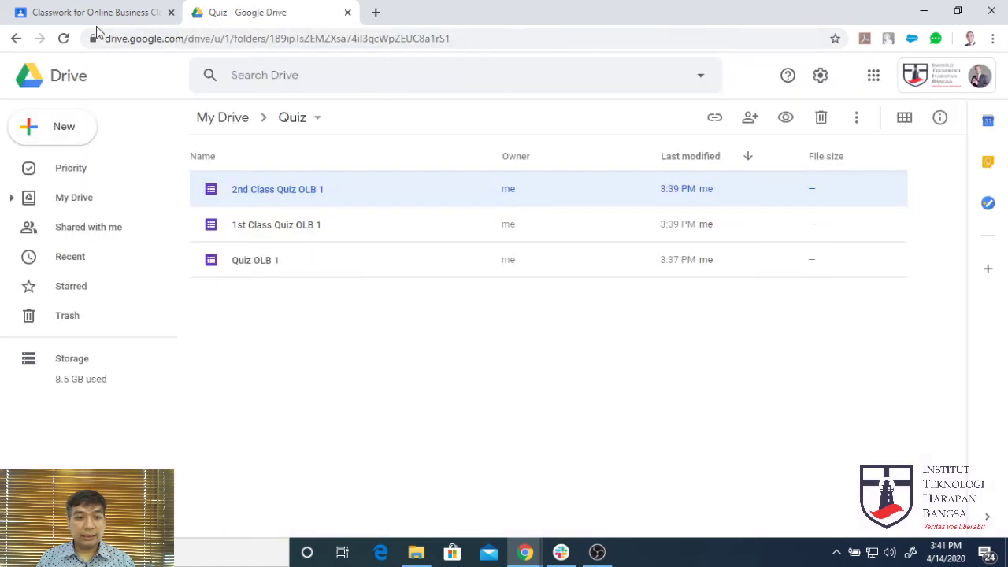
# - Go to the classwork of Online Business Class 1 in Google Classroom and open the form attached to the "Quiz OLB 1" assignment
pyautogui.click(92, 16)
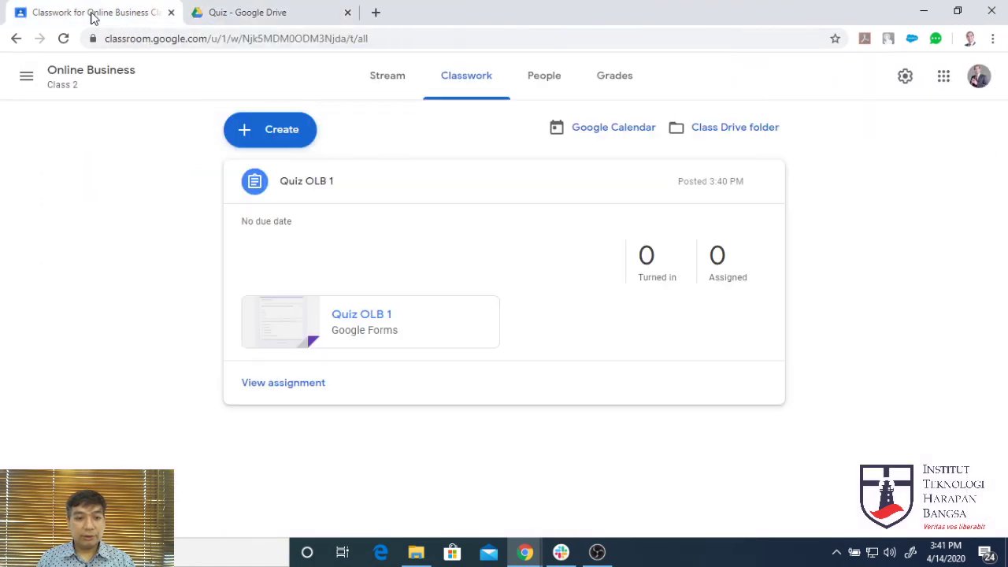
pyautogui.click(27, 78)
pyautogui.click(97, 299)
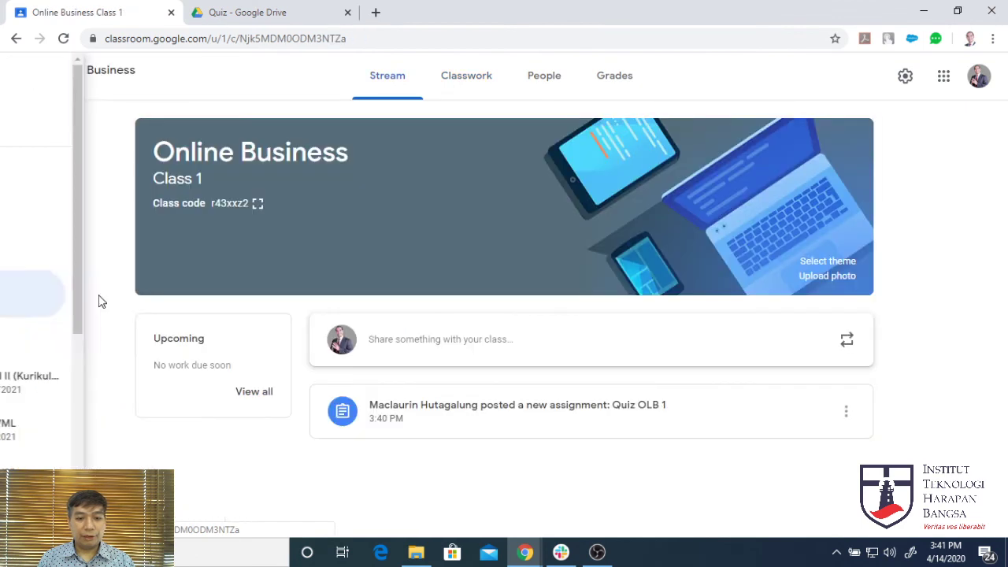
pyautogui.click(463, 84)
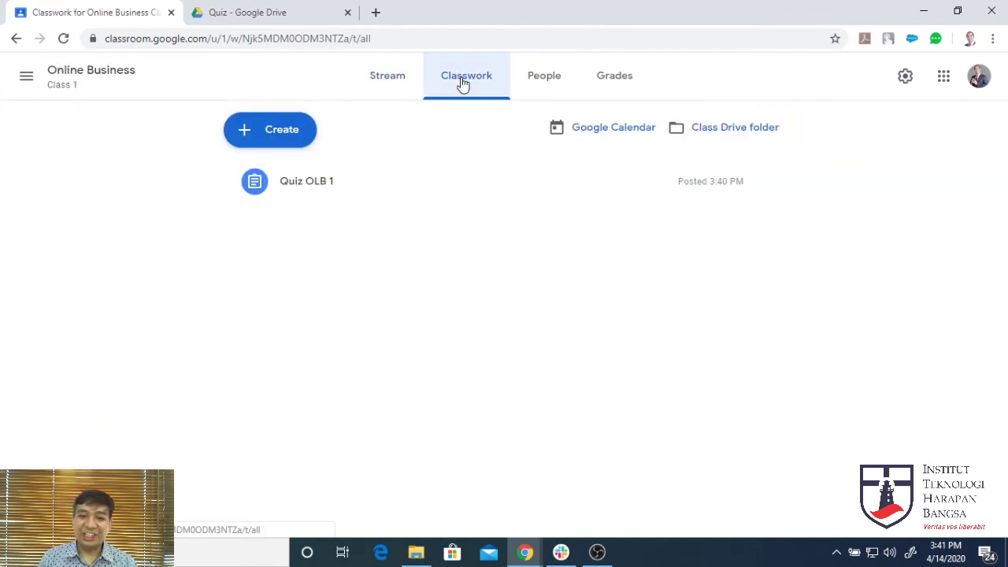
pyautogui.click(307, 188)
pyautogui.click(351, 321)
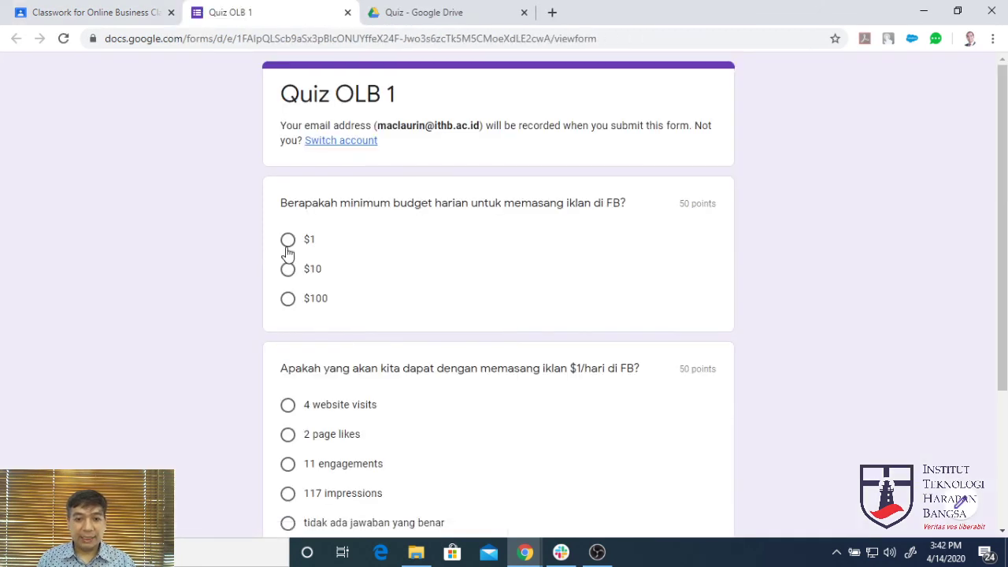
# - Answer the Class 1 quiz with "$1" and "11 engagements" and submit the response
pyautogui.click(288, 241)
pyautogui.scroll(-1, 307, 362)
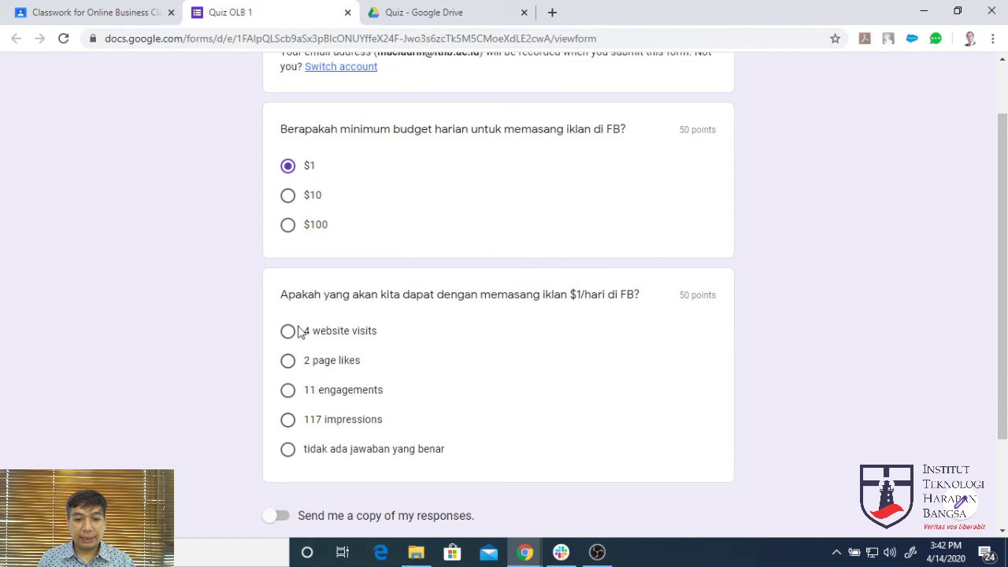
pyautogui.click(289, 389)
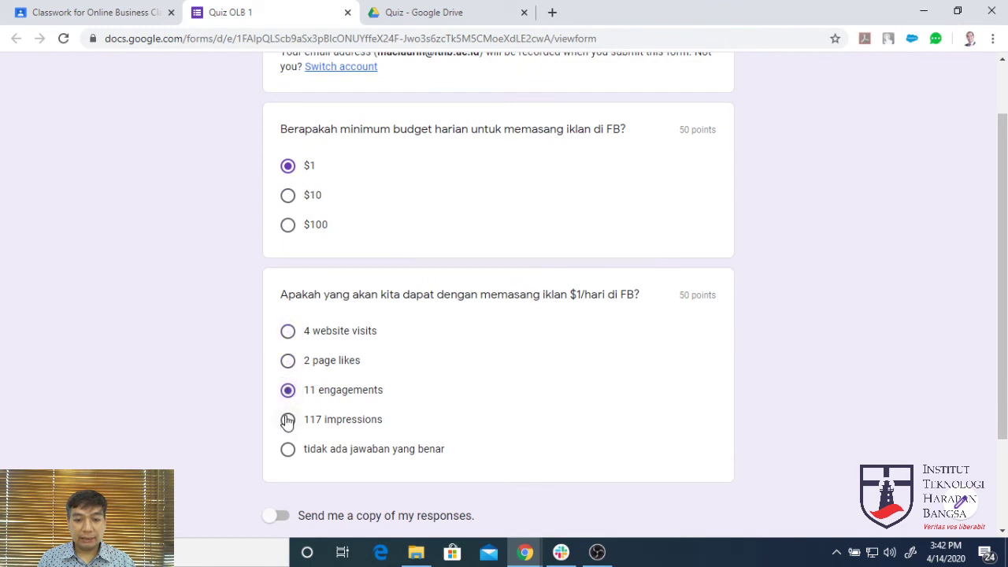
pyautogui.click(288, 390)
pyautogui.click(288, 360)
pyautogui.click(288, 332)
pyautogui.click(288, 360)
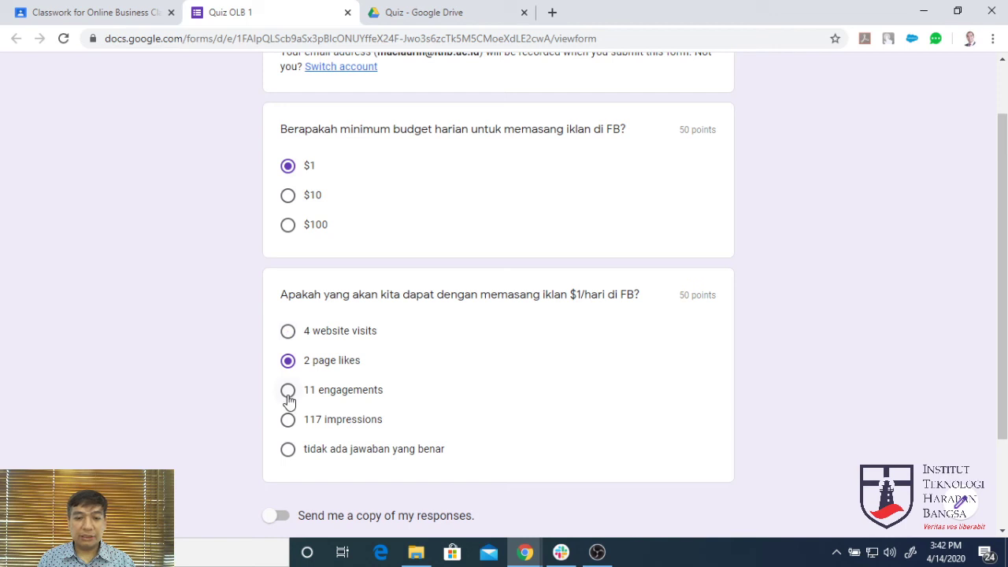
pyautogui.click(288, 391)
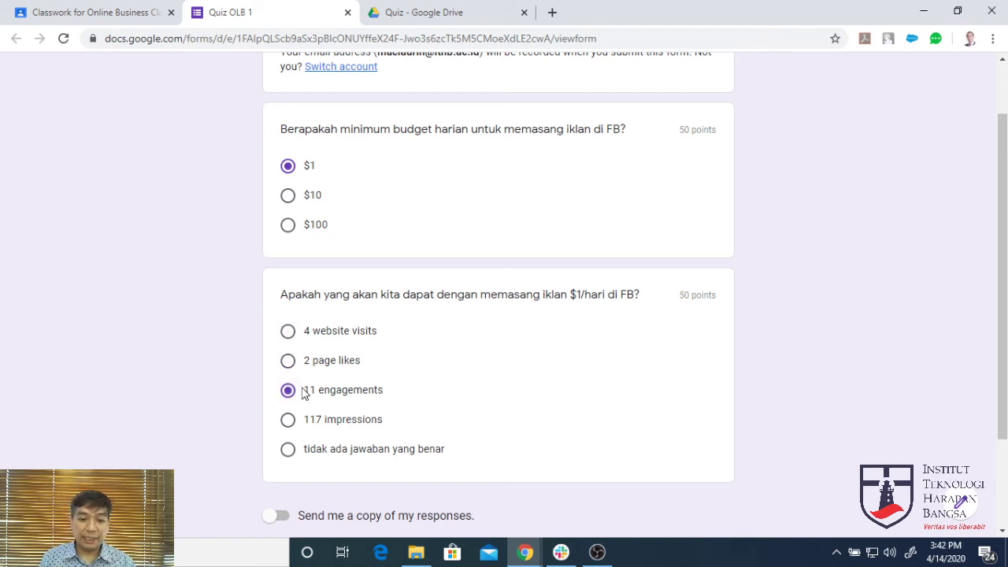
pyautogui.scroll(-1, 351, 451)
pyautogui.click(304, 486)
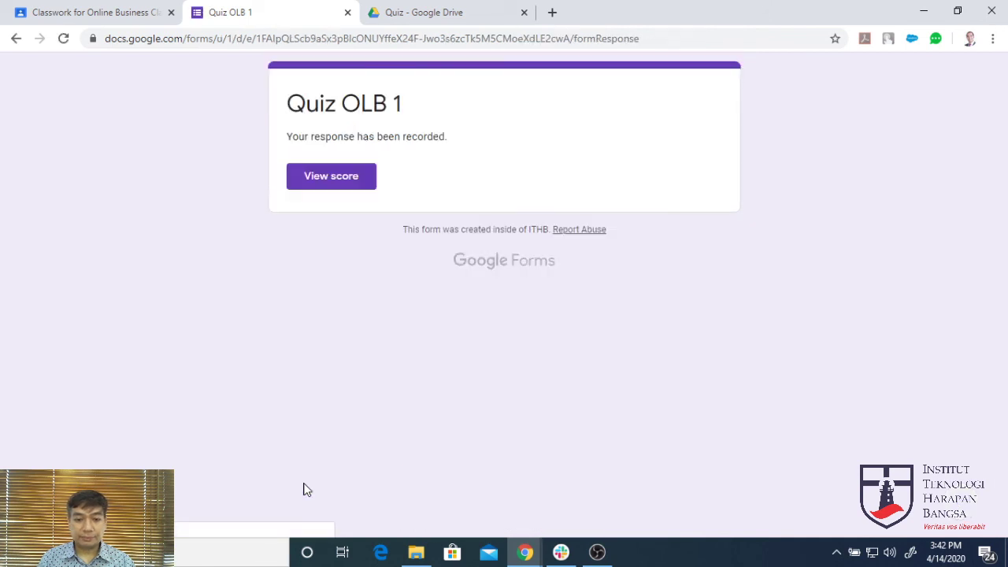
# - View the score of the Class 1 submission, review the marking of both questions, and close the quiz pages
pyautogui.click(323, 180)
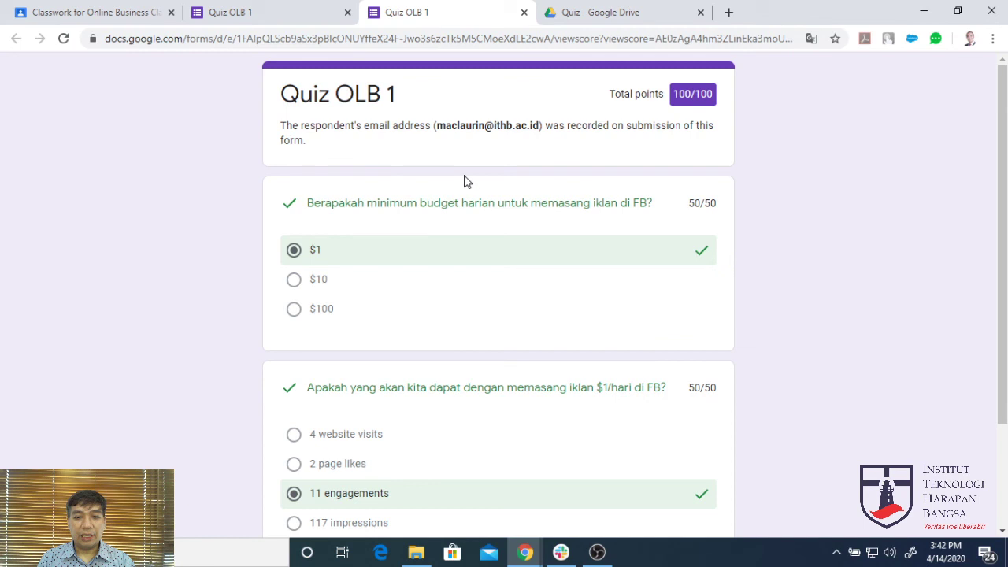
pyautogui.scroll(-2, 635, 385)
pyautogui.scroll(1, 540, 180)
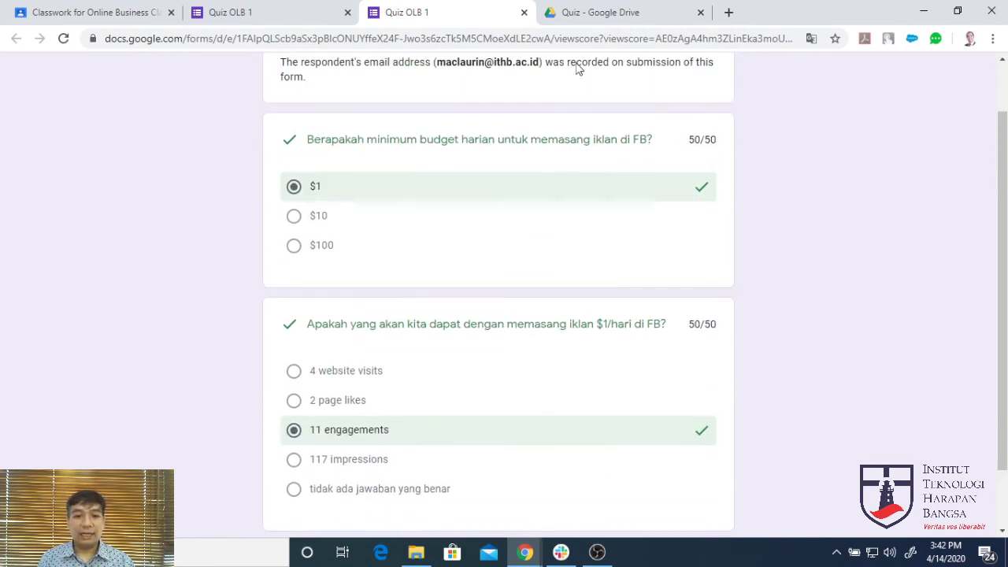
pyautogui.click(524, 12)
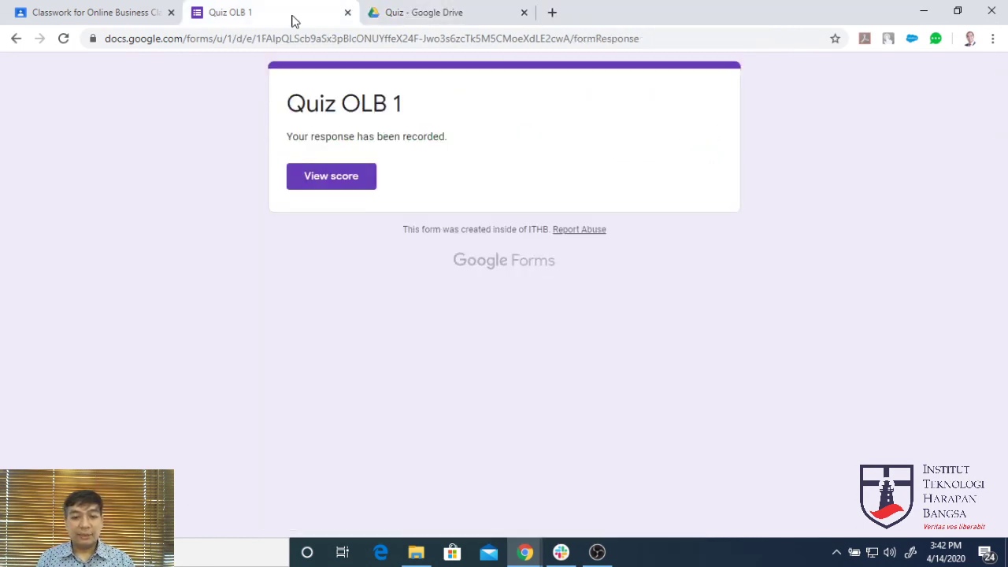
pyautogui.click(347, 13)
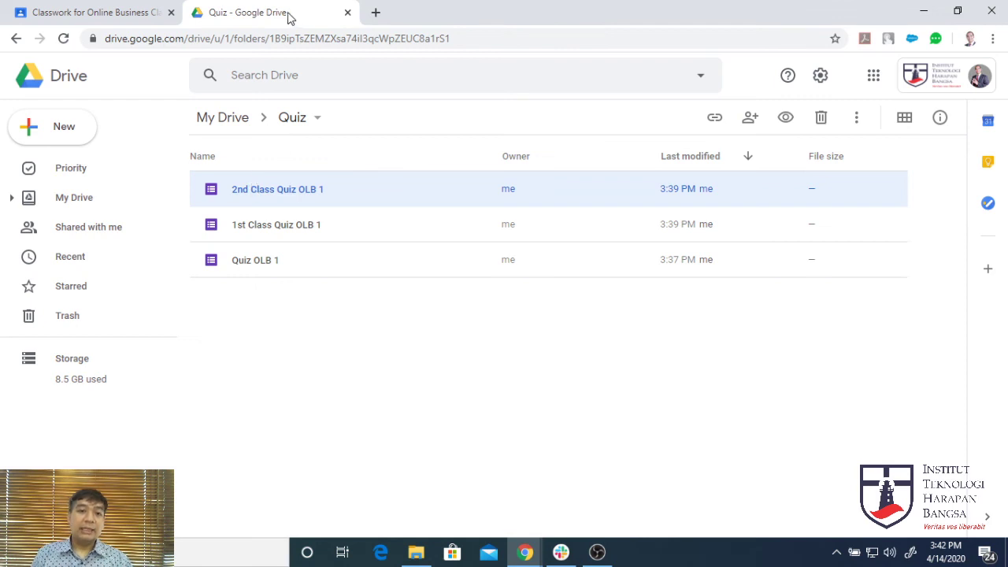
# - Open the original "Quiz OLB 1" form from the Drive Quiz folder, check its responses, and close it
pyautogui.click(290, 316)
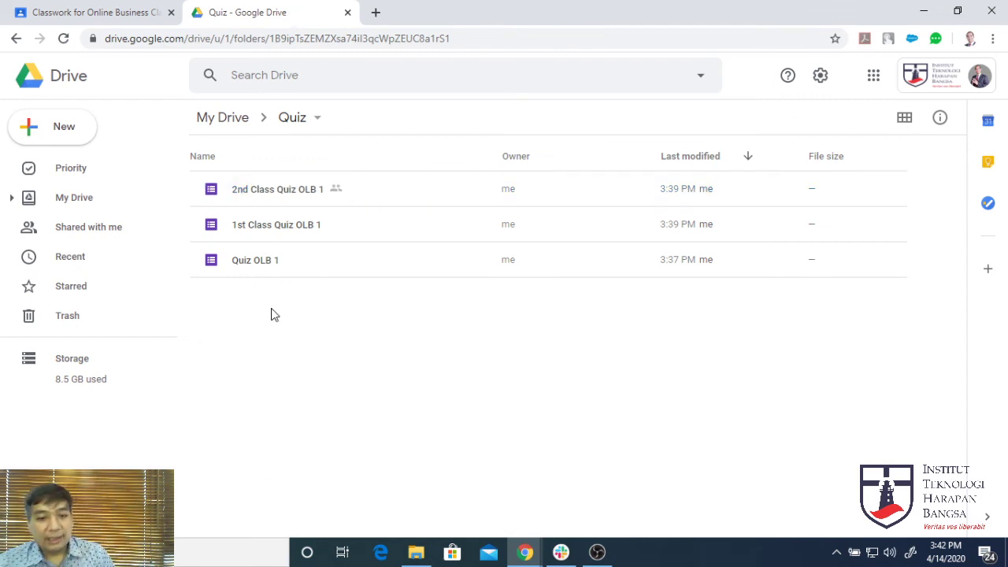
pyautogui.doubleClick(255, 266)
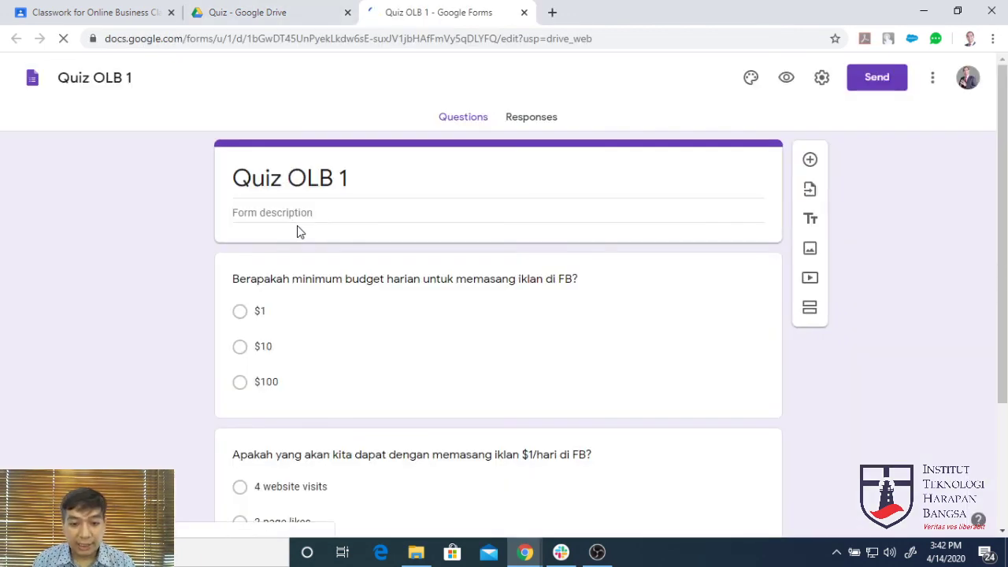
pyautogui.click(523, 119)
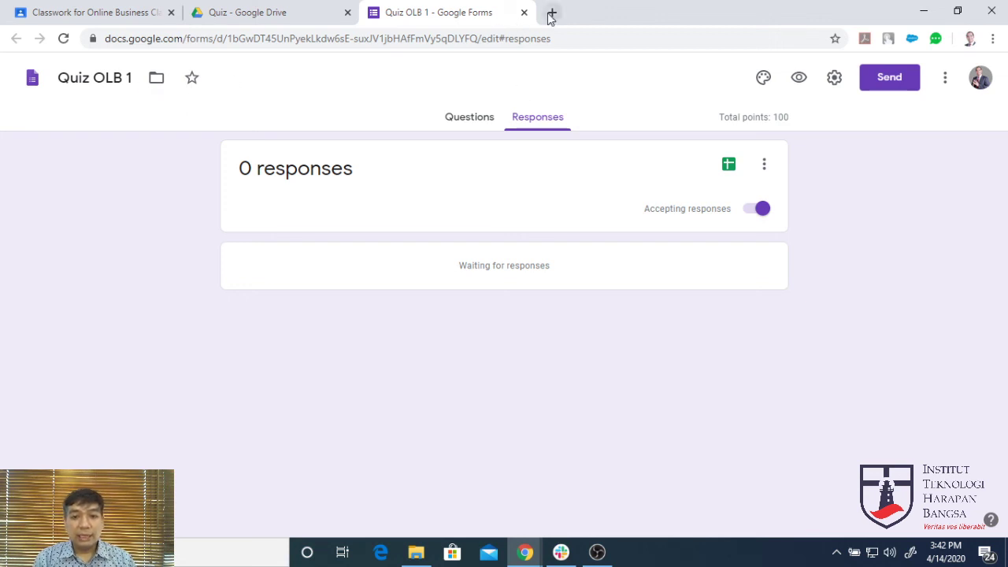
pyautogui.click(524, 12)
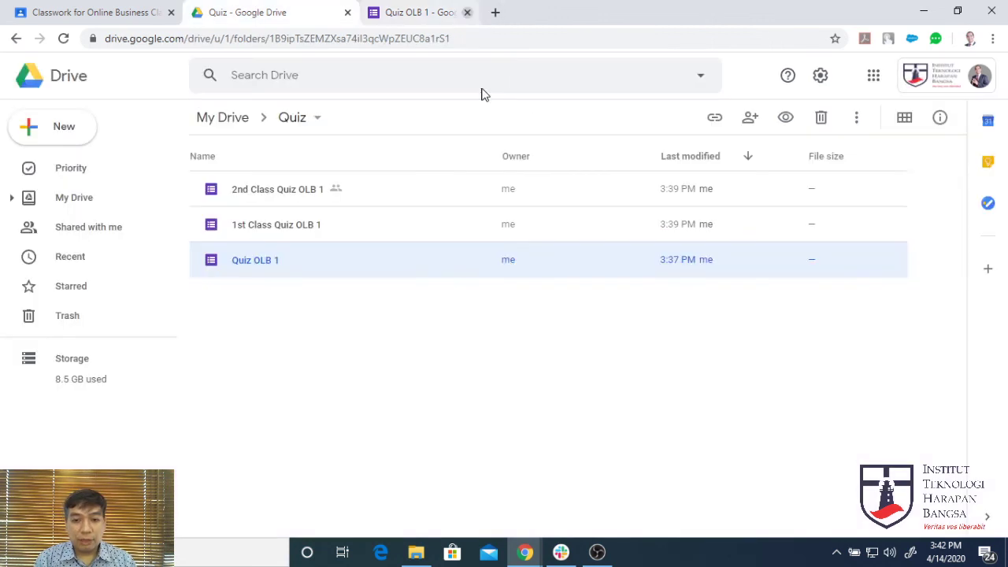
# - Open the "1st Class Quiz OLB 1" form from Drive, review its response insights and points distribution, and close it
pyautogui.doubleClick(256, 228)
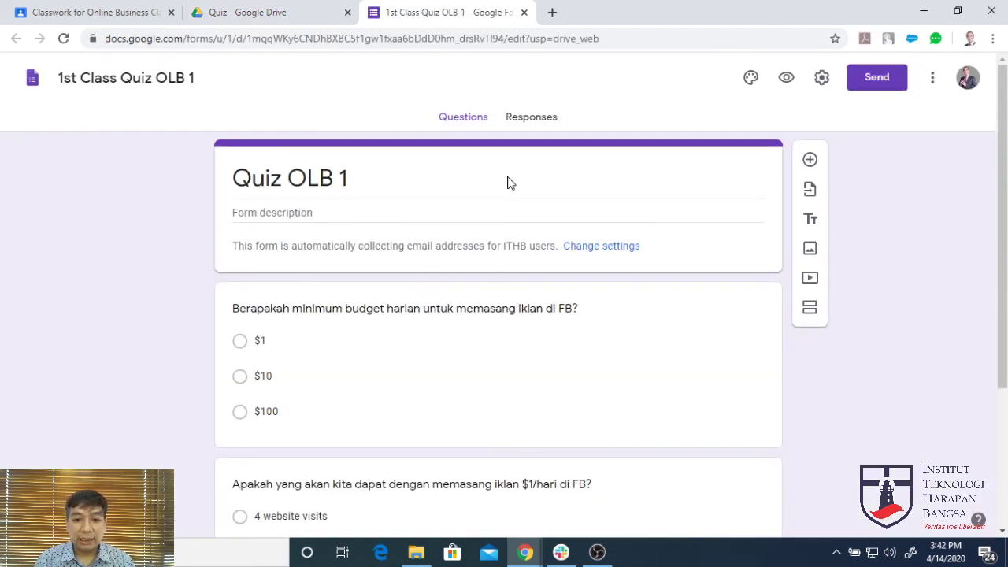
pyautogui.click(533, 126)
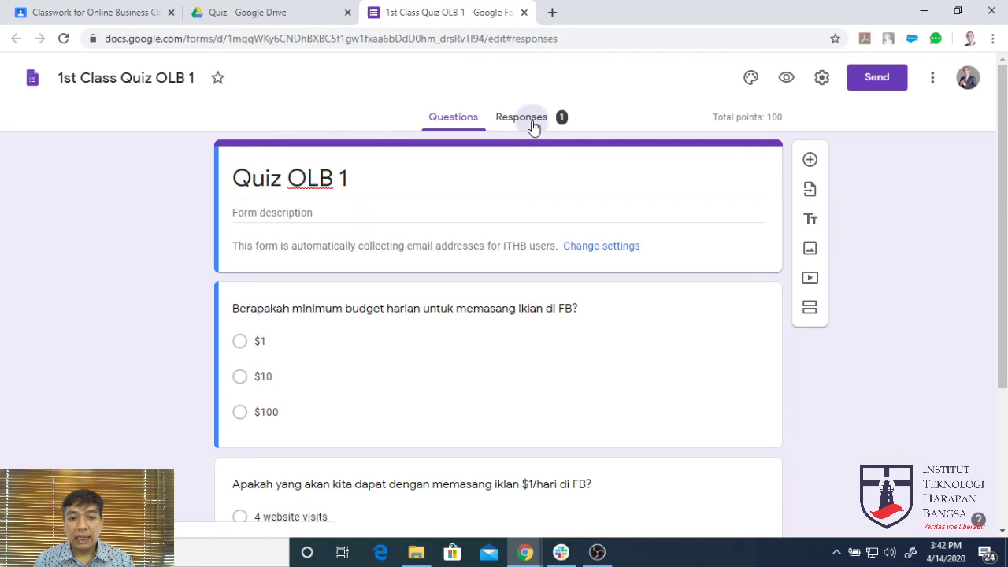
pyautogui.scroll(-2, 398, 363)
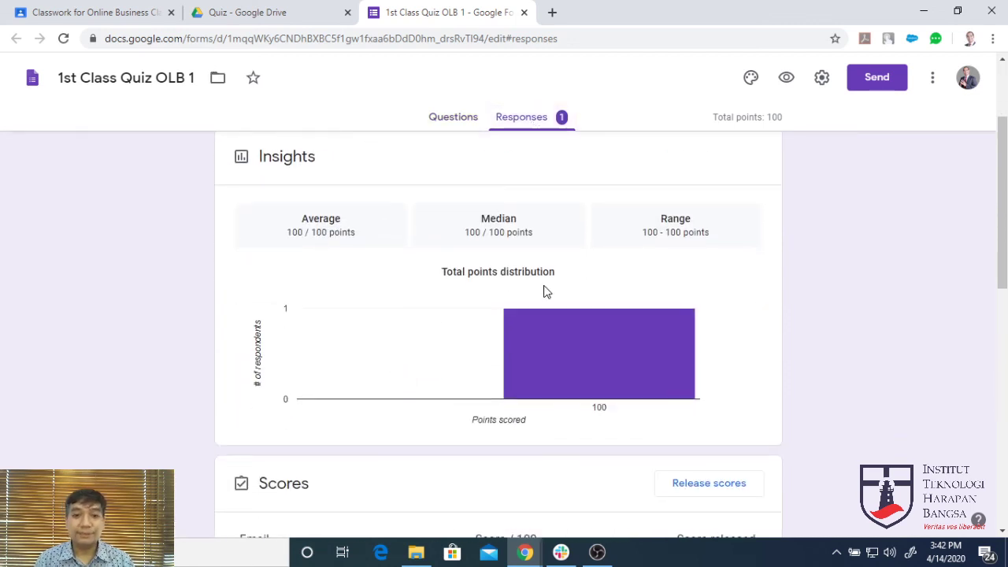
pyautogui.click(523, 12)
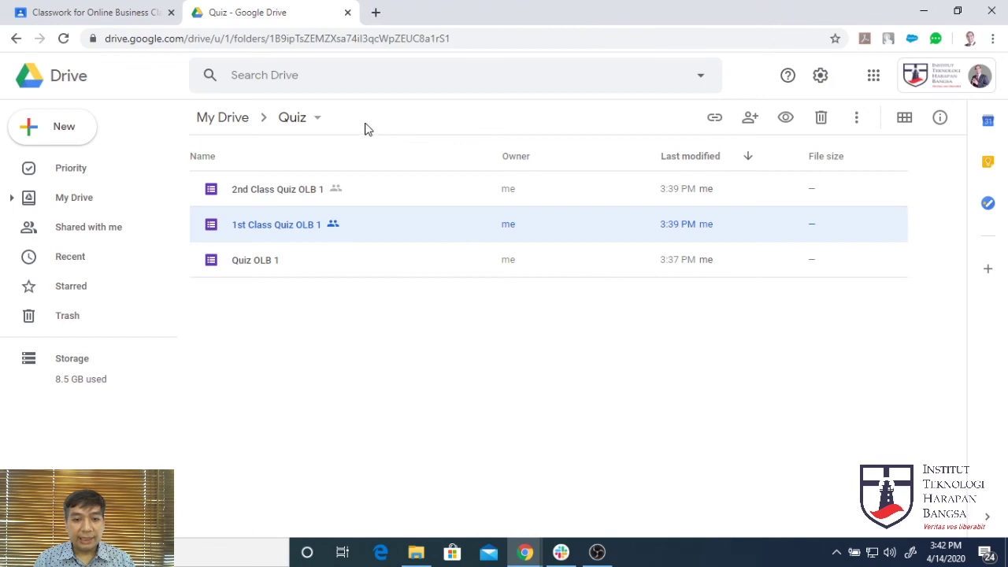
# - Open the "2nd Class Quiz OLB 1" form from Drive, review its response insights and points distribution, and close it
pyautogui.doubleClick(276, 191)
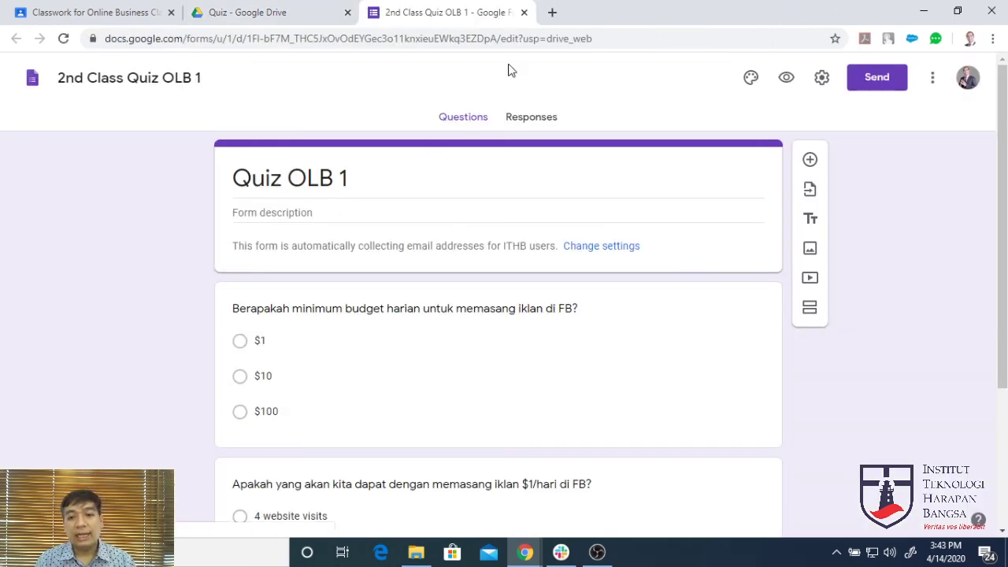
pyautogui.click(527, 124)
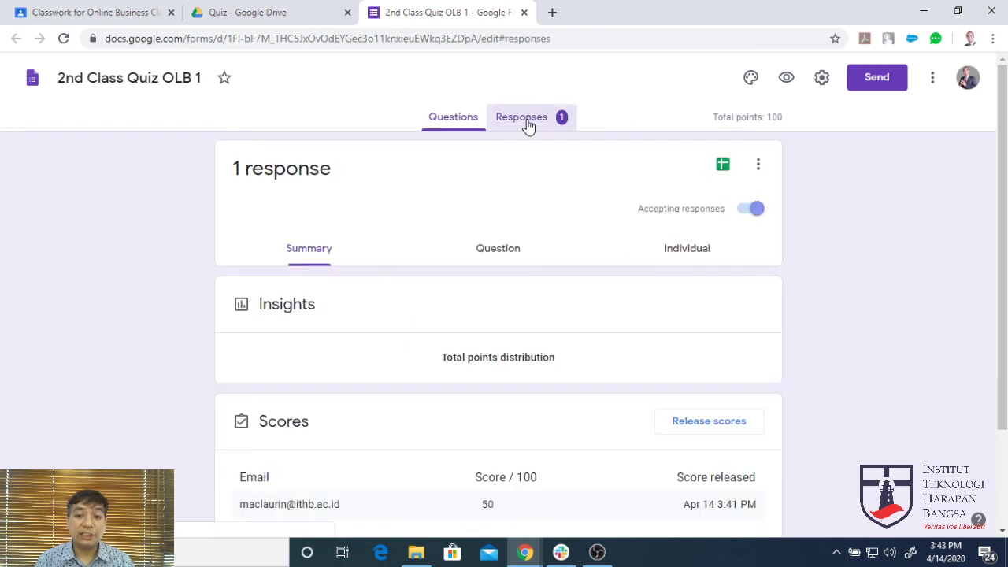
pyautogui.scroll(-1, 434, 374)
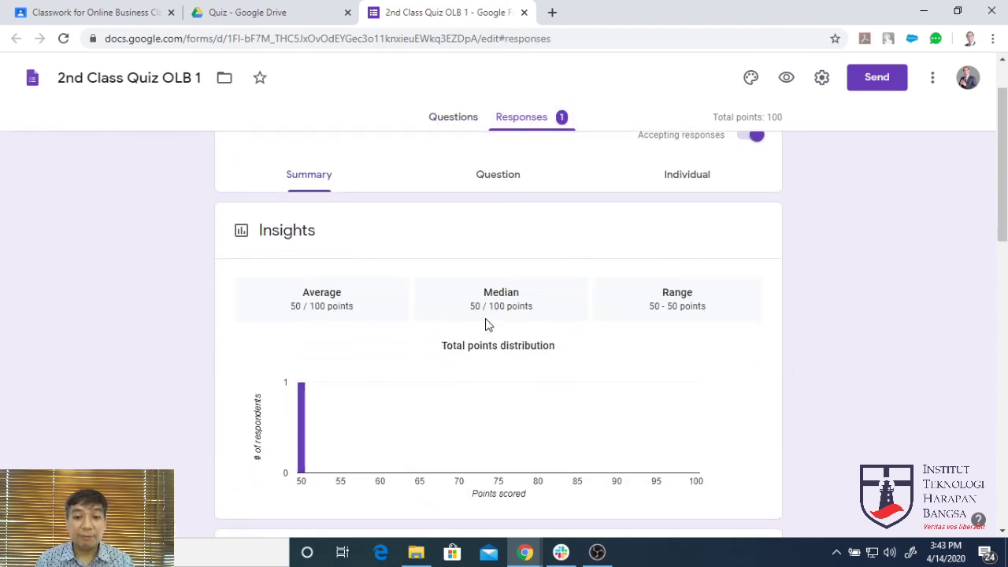
pyautogui.click(524, 12)
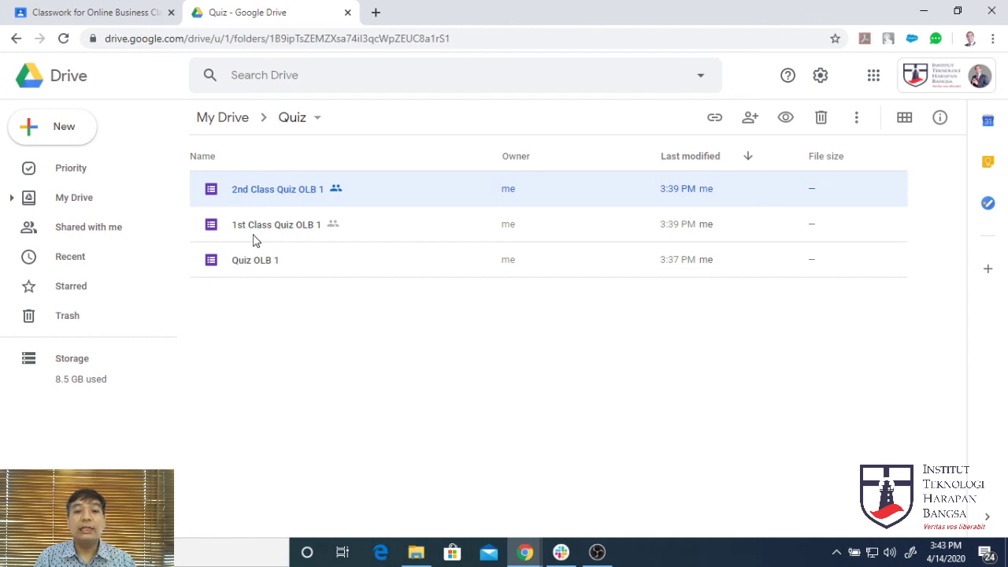
# - Return to Google Classroom and open the list of classes
pyautogui.click(84, 13)
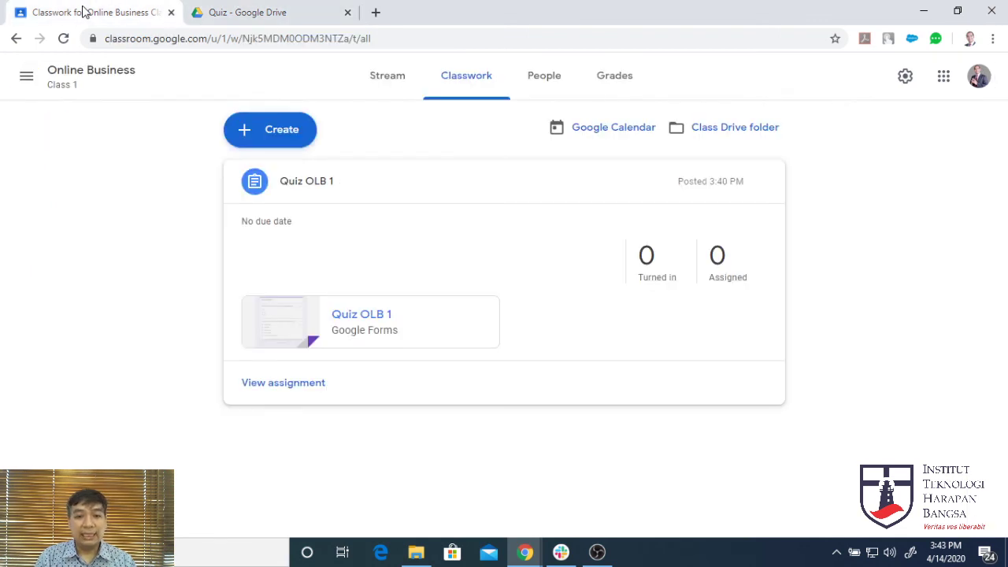
pyautogui.click(29, 77)
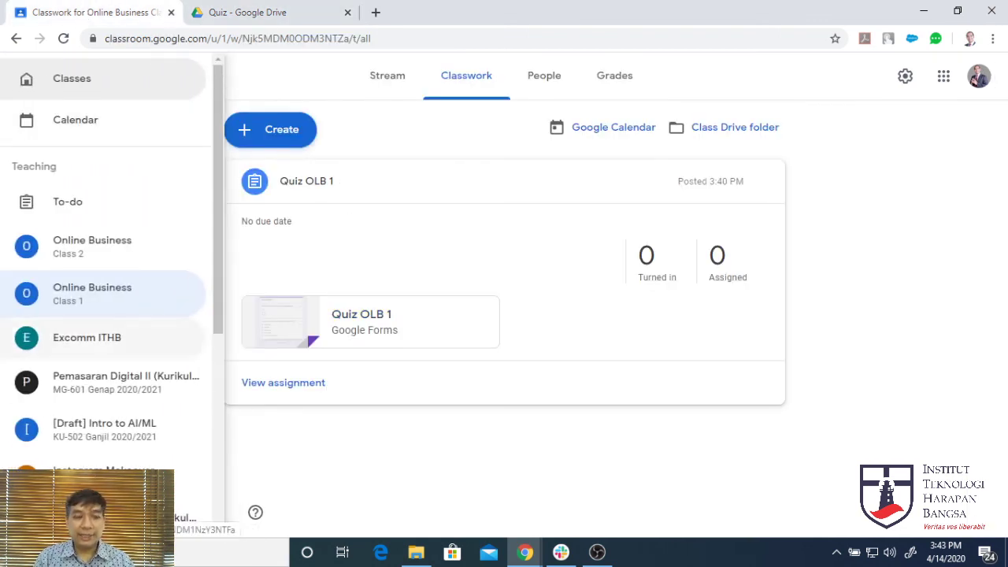